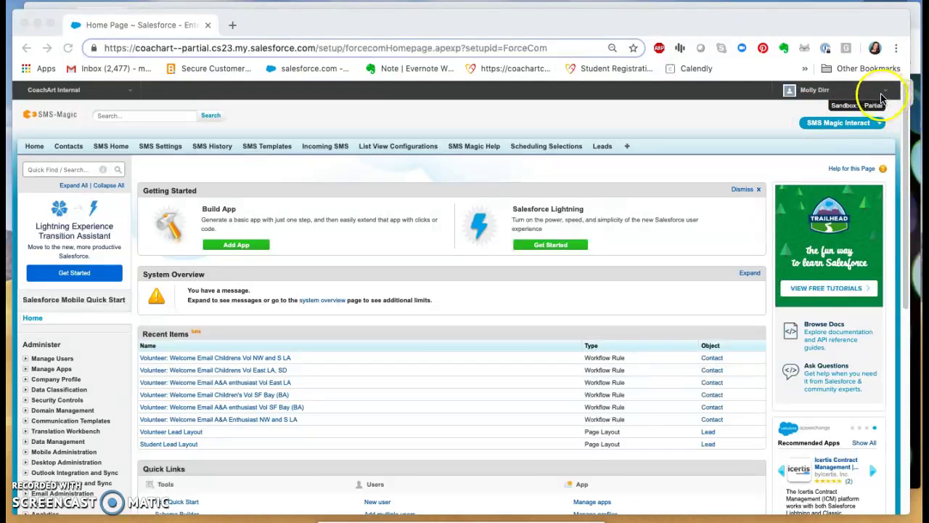
# Open Setup and find Process Builder with a quick search for "process", opening the list of processes
pyautogui.click(879, 124)
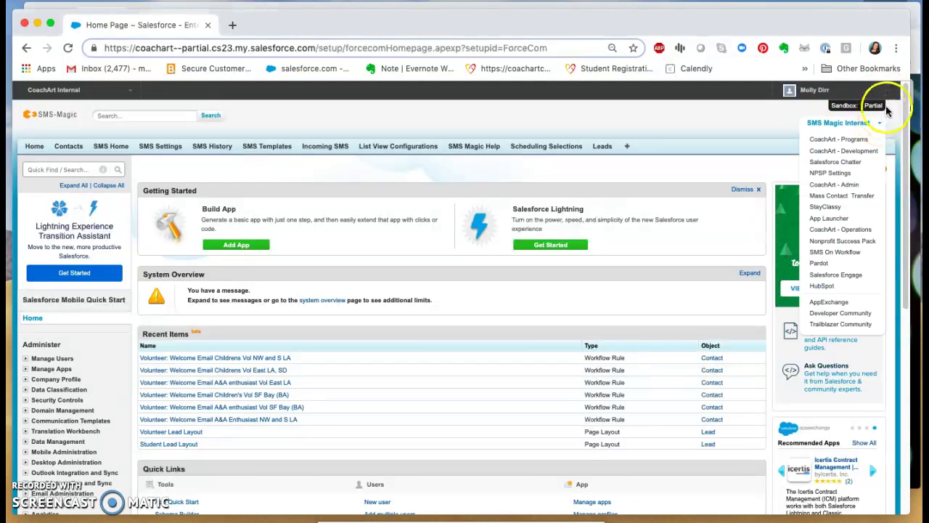
pyautogui.click(886, 90)
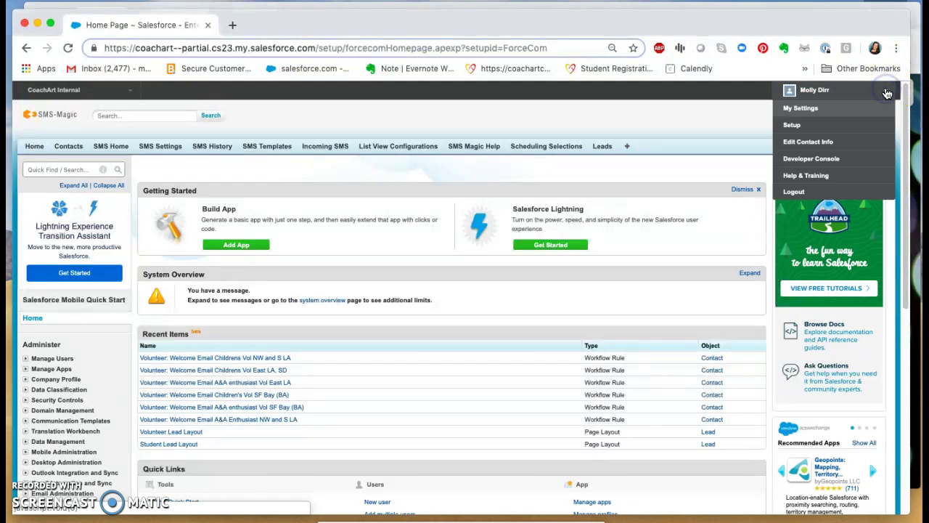
pyautogui.click(798, 129)
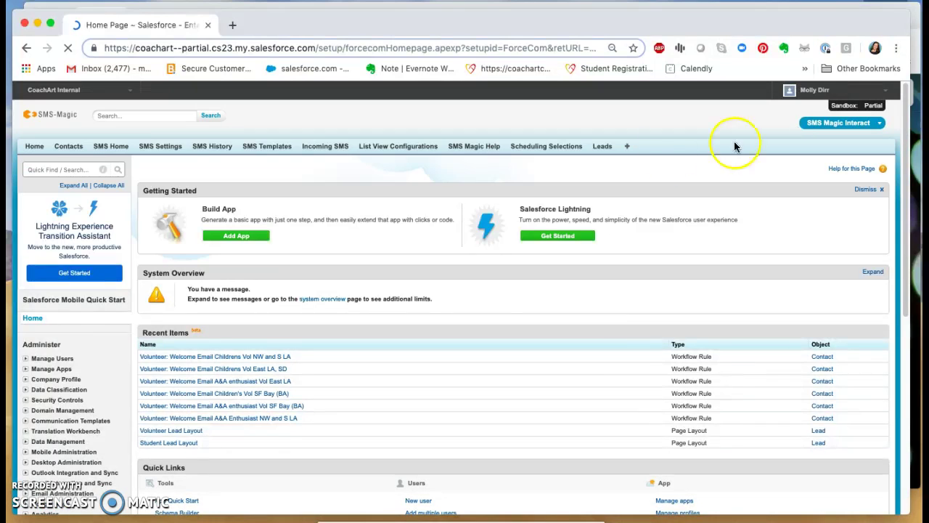
pyautogui.click(58, 169)
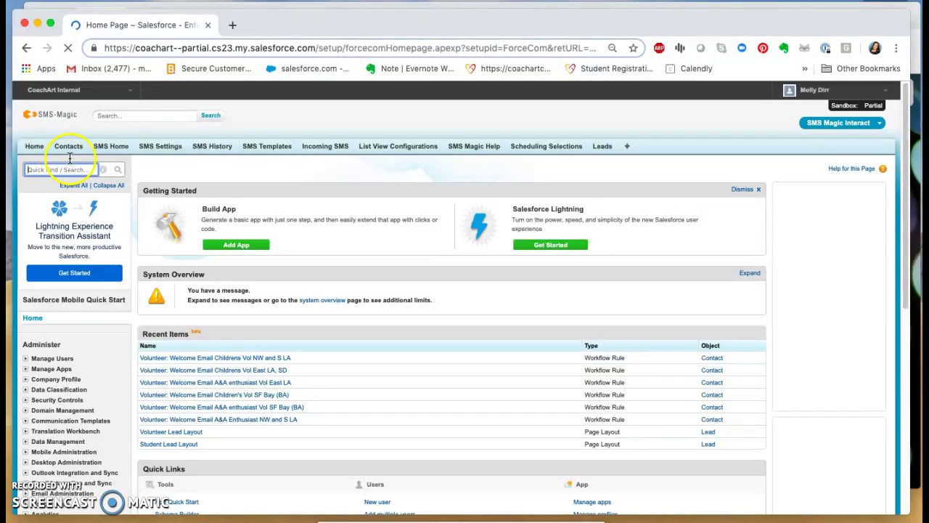
pyautogui.write('process')
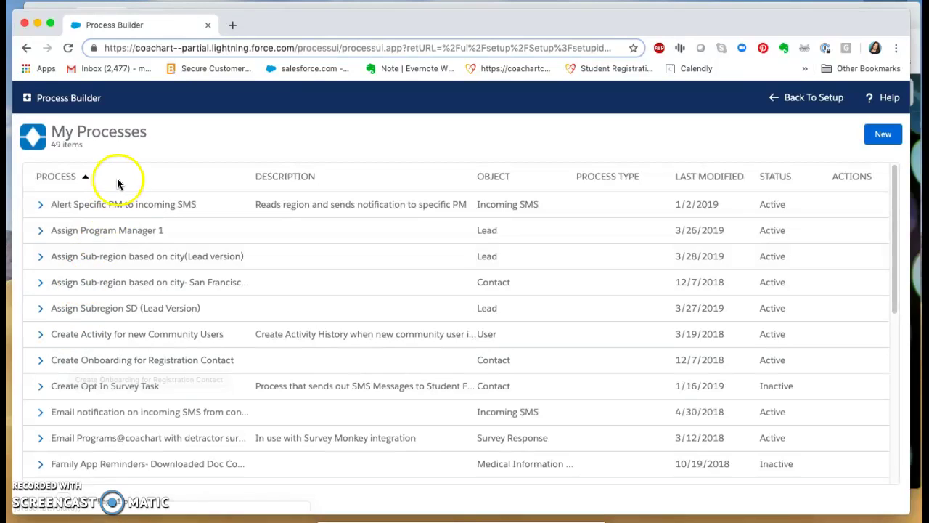
# Look through the process list and search the page for "north" to find the Northern LA sub-region process
pyautogui.scroll(-1, 182, 314)
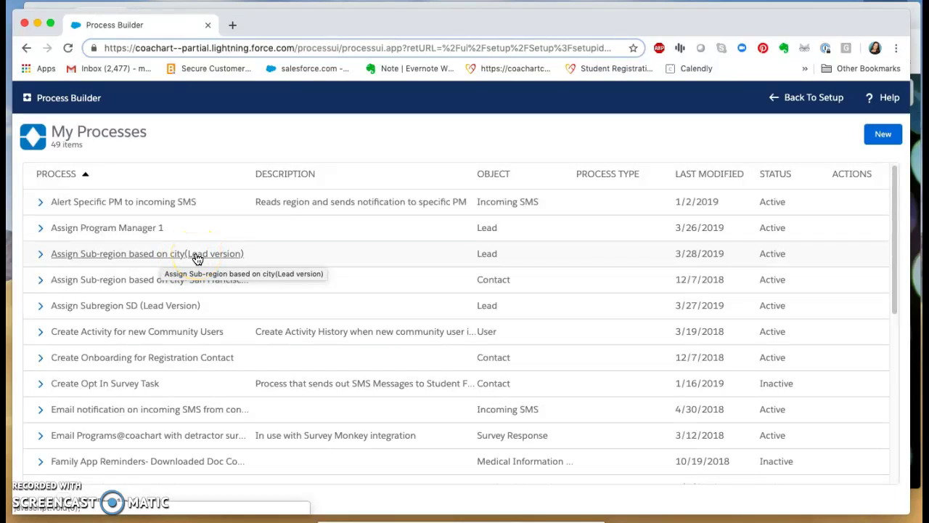
pyautogui.scroll(-5, 218, 353)
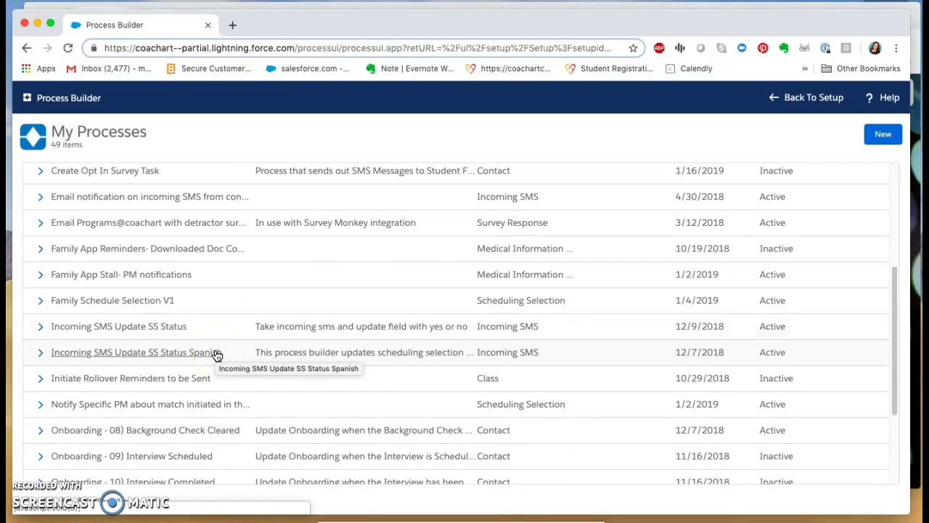
pyautogui.scroll(-2, 217, 354)
pyautogui.scroll(7, 414, 286)
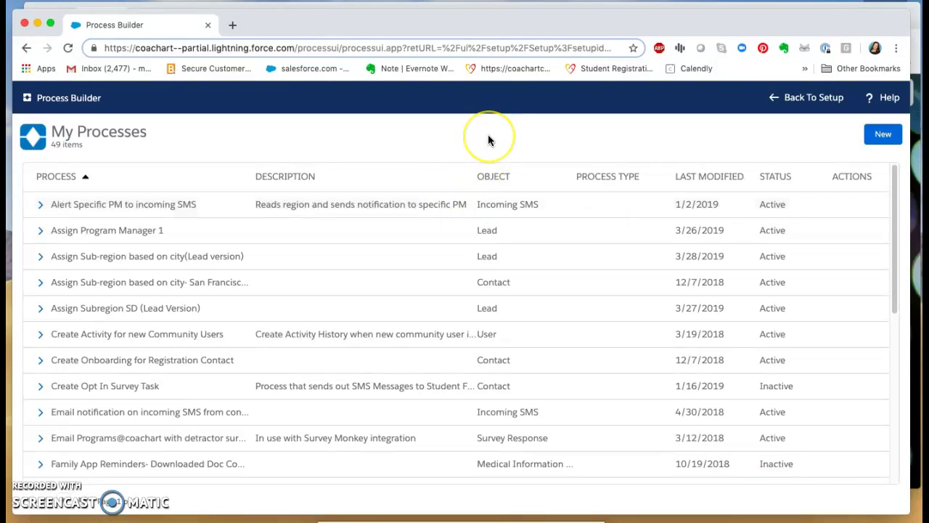
pyautogui.press('super+f')
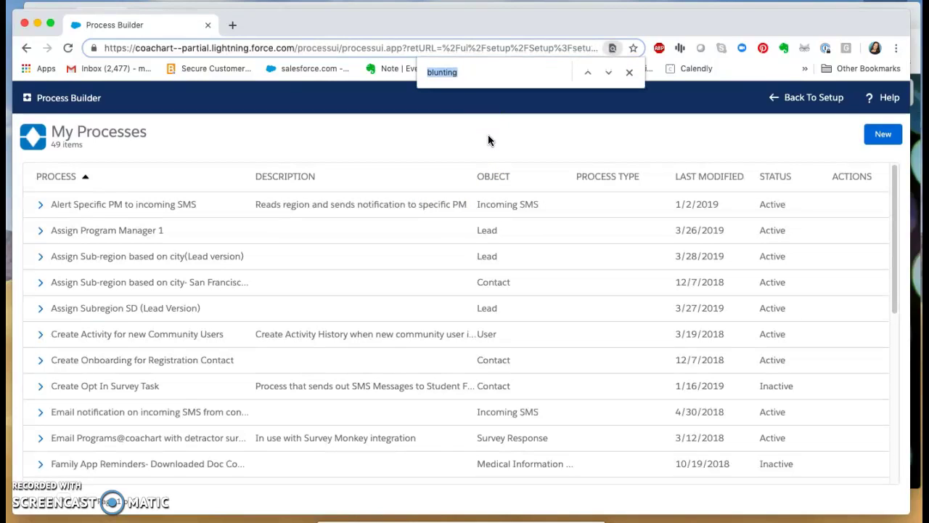
pyautogui.write('north')
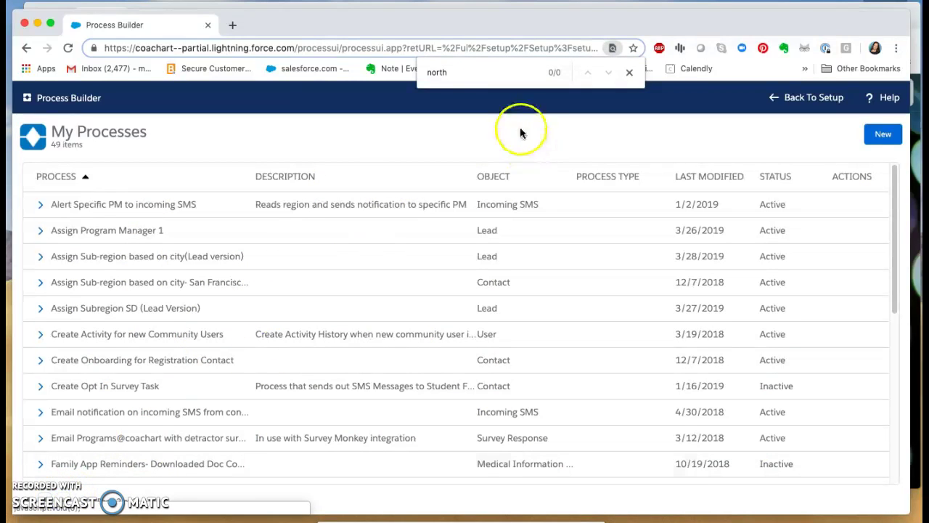
pyautogui.scroll(-10, 480, 69)
pyautogui.doubleClick(465, 71)
pyautogui.press('BackSpace')
pyautogui.write('nor')
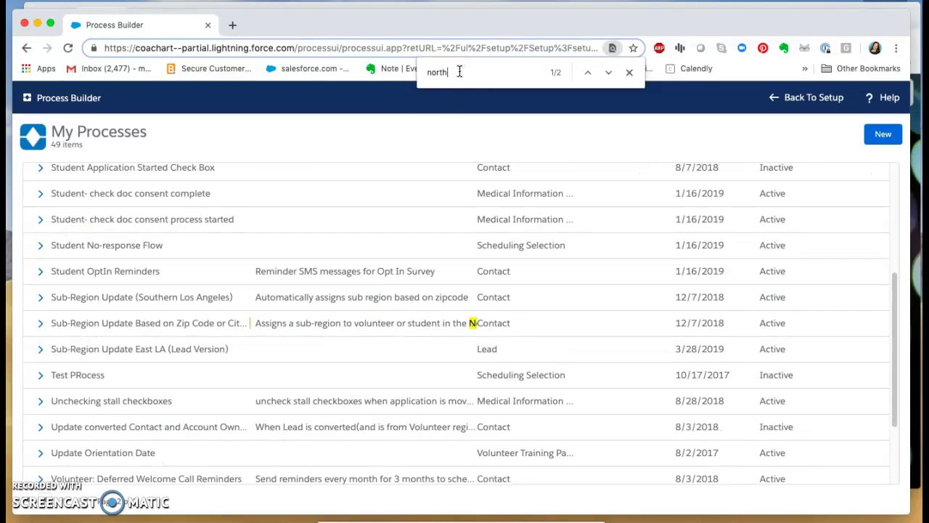
pyautogui.click(608, 74)
# Try to open the Northern and Western LA sub-region update process in a separate browser tab
pyautogui.click(132, 328)
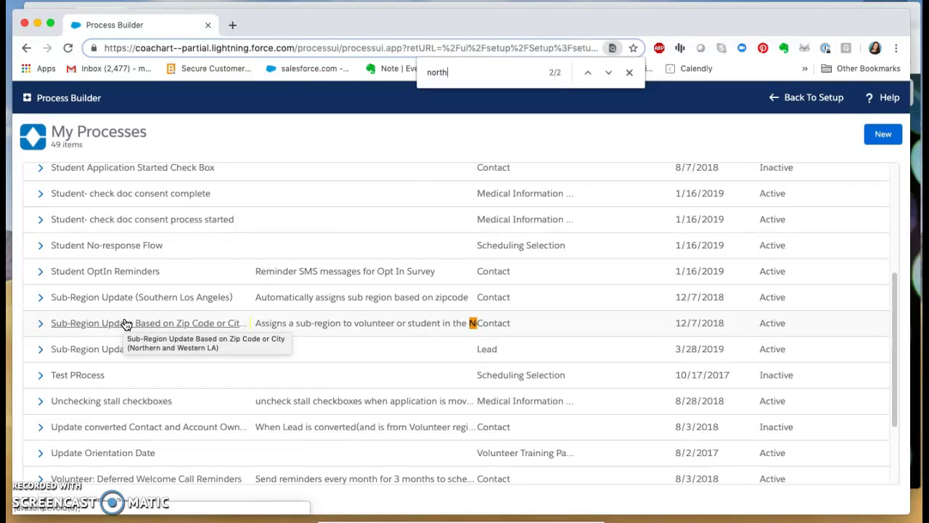
pyautogui.rightClick(125, 324)
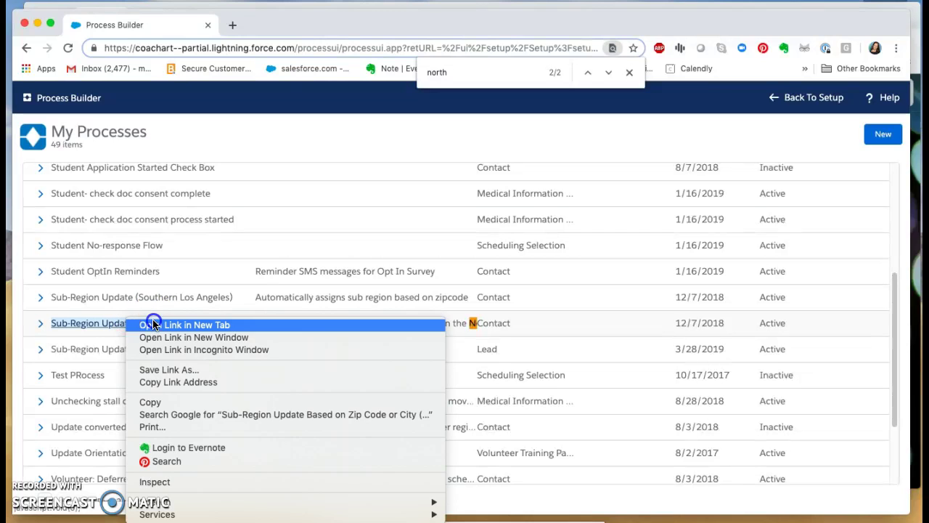
pyautogui.click(153, 324)
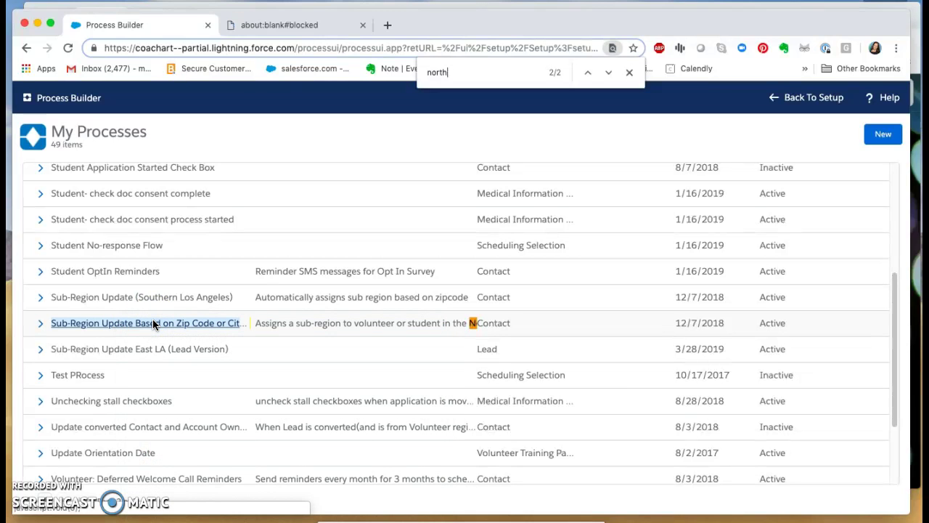
pyautogui.click(349, 26)
pyautogui.click(363, 26)
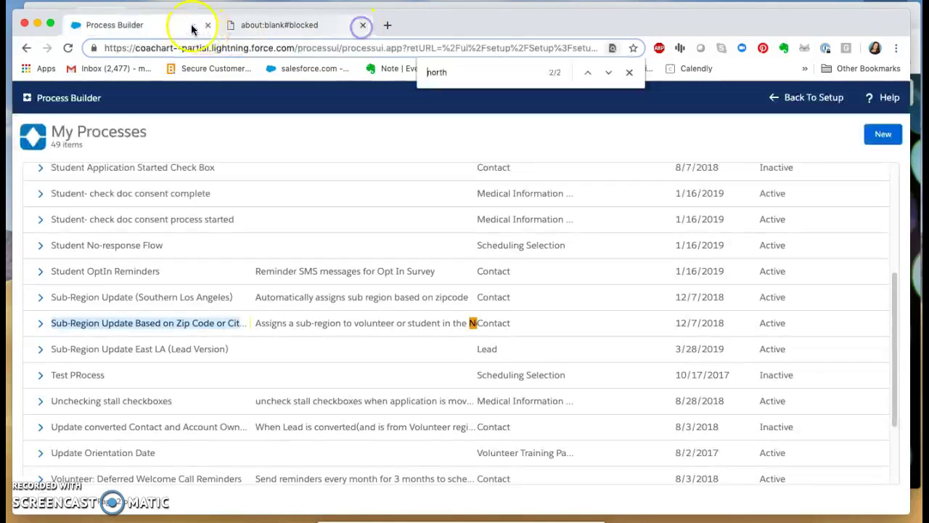
# Open the process "Sub-Region Update Based on Zip Code or City (Northern and Western LA)" and dismiss the page search
pyautogui.click(135, 322)
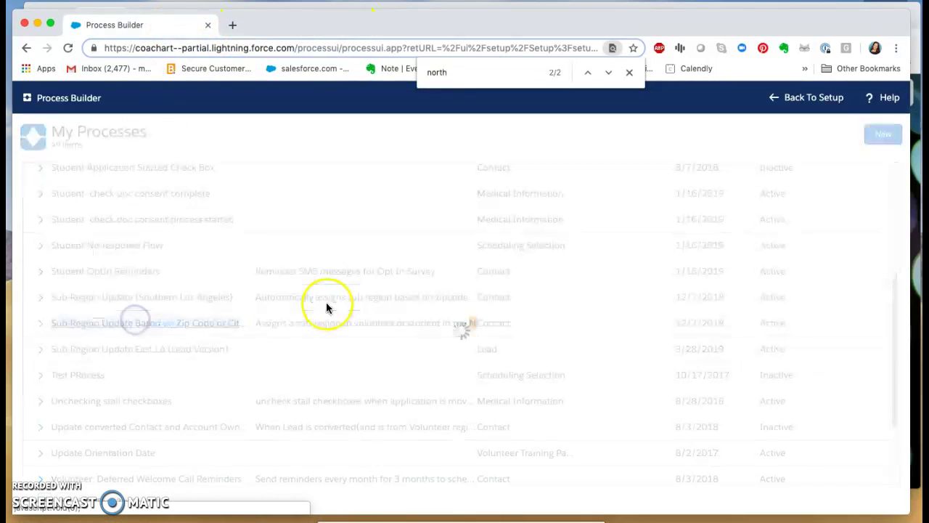
pyautogui.click(630, 72)
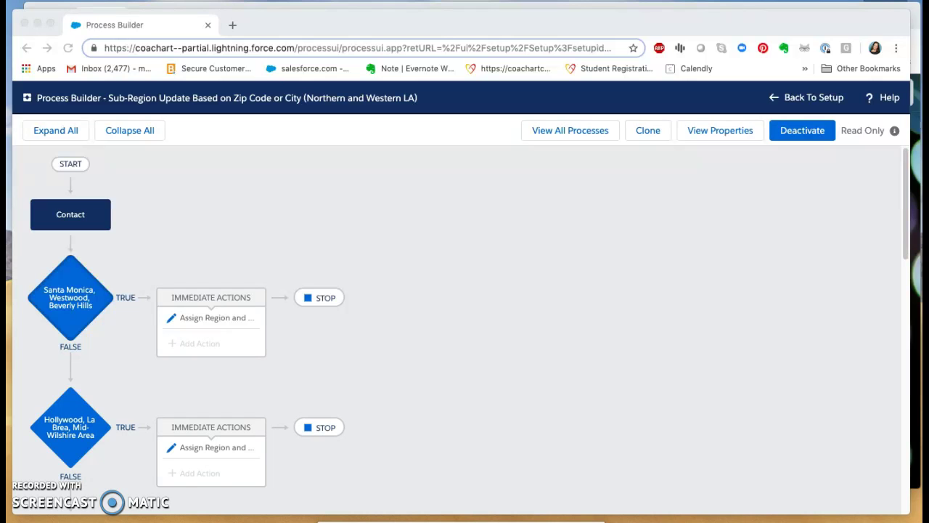
# Bring the East LA lead process and the Northern and Western LA contact process together as tabs in one separate browser window
pyautogui.moveTo(763, 22); pyautogui.dragTo(764, 58)
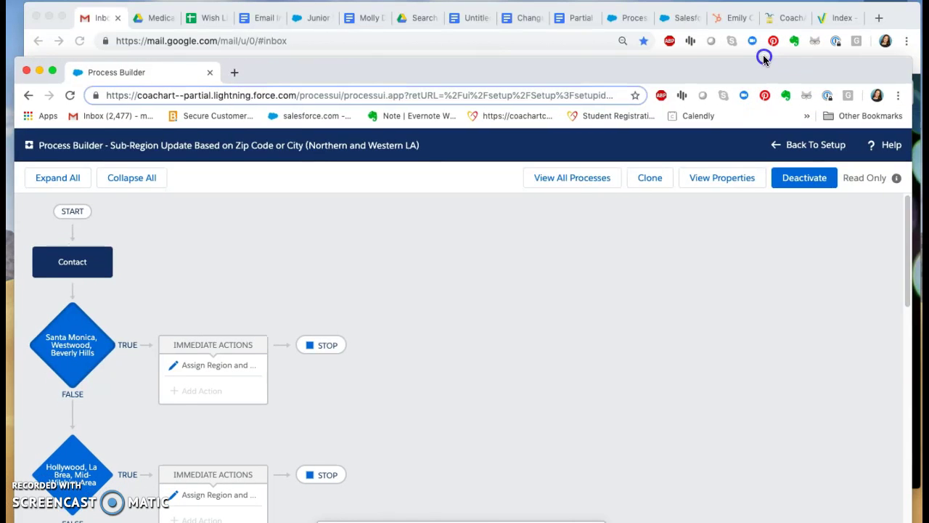
pyautogui.click(629, 17)
pyautogui.moveTo(639, 44); pyautogui.dragTo(702, 158)
pyautogui.click(23, 468)
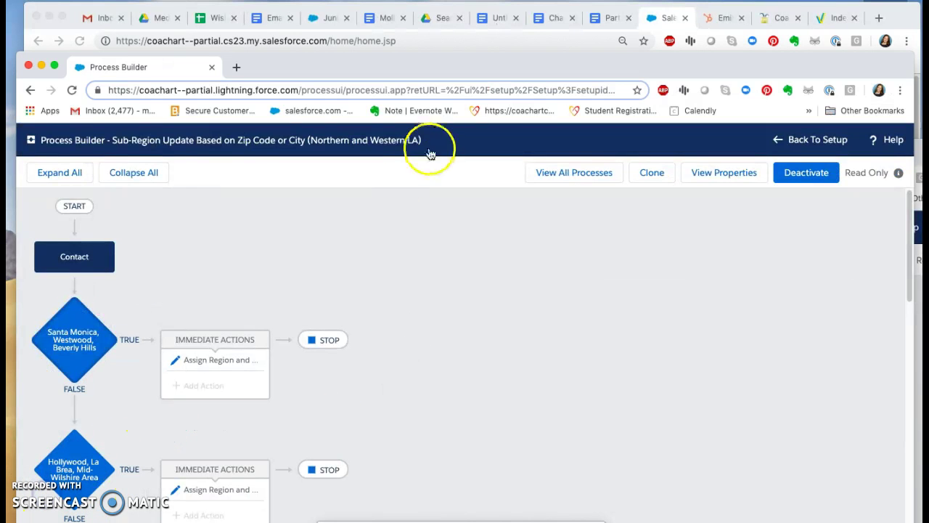
pyautogui.moveTo(426, 69); pyautogui.dragTo(761, 185)
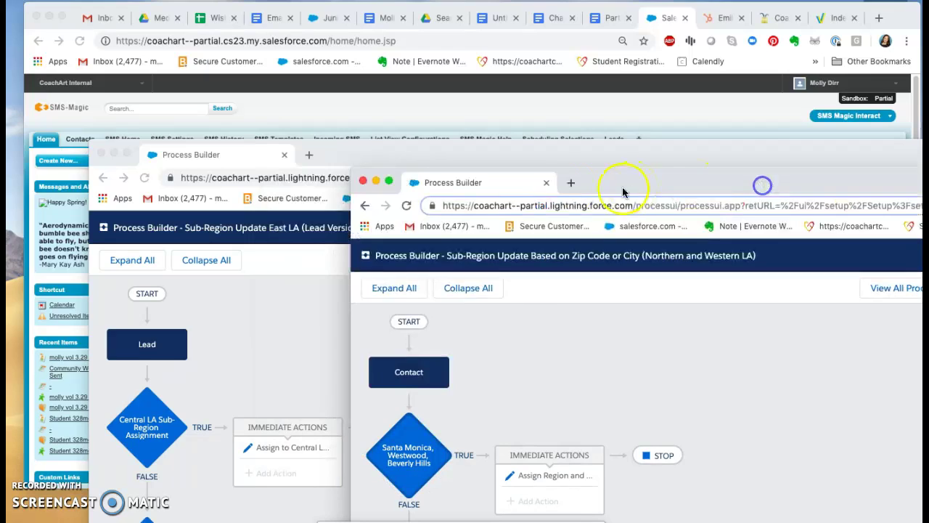
pyautogui.moveTo(482, 175); pyautogui.dragTo(429, 171)
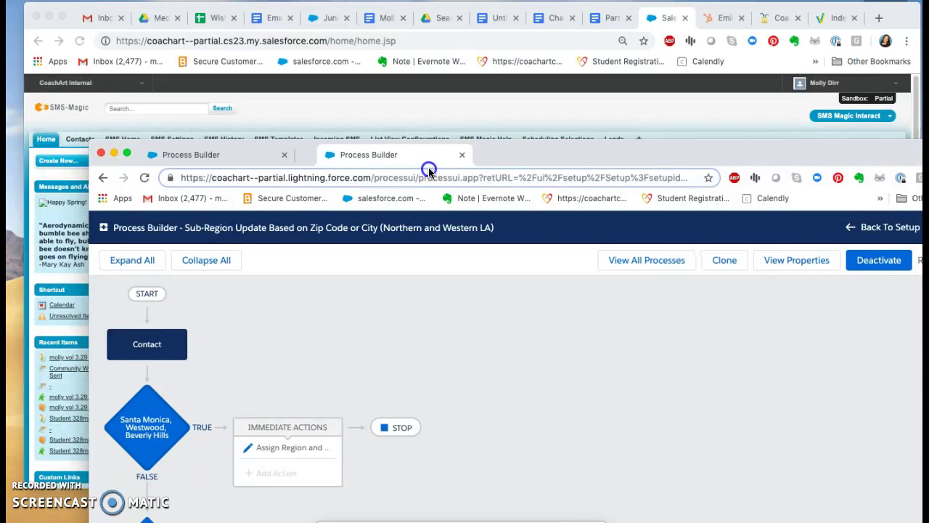
pyautogui.moveTo(518, 149); pyautogui.dragTo(492, 79)
pyautogui.moveTo(453, 42); pyautogui.dragTo(433, 28)
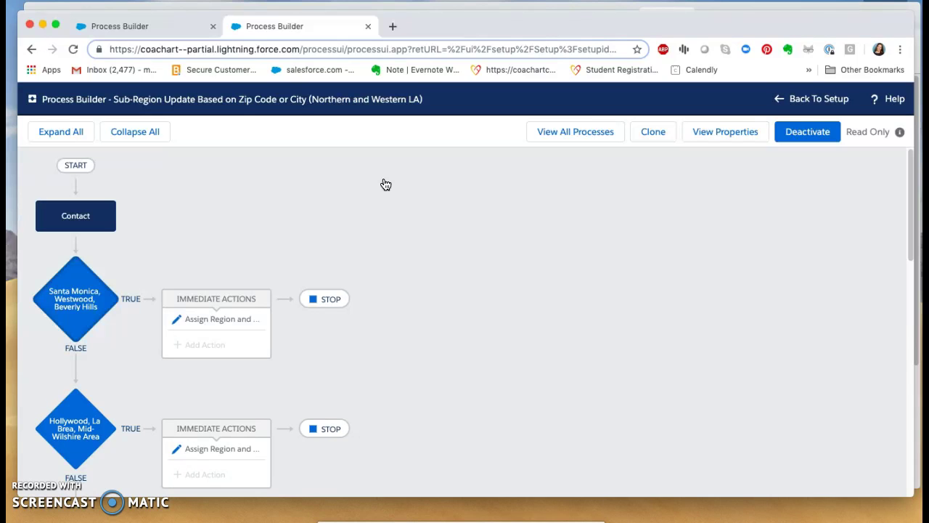
pyautogui.click(158, 27)
pyautogui.click(289, 26)
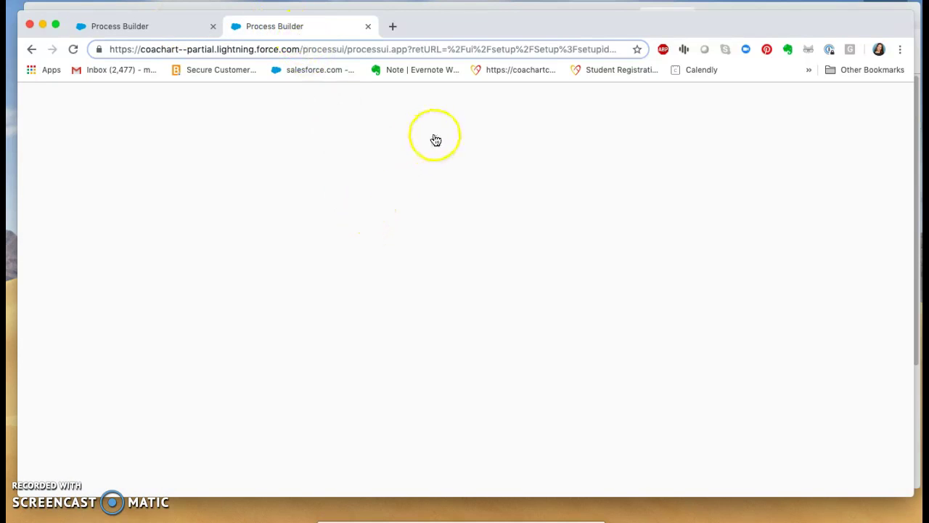
pyautogui.moveTo(472, 25); pyautogui.dragTo(472, 25)
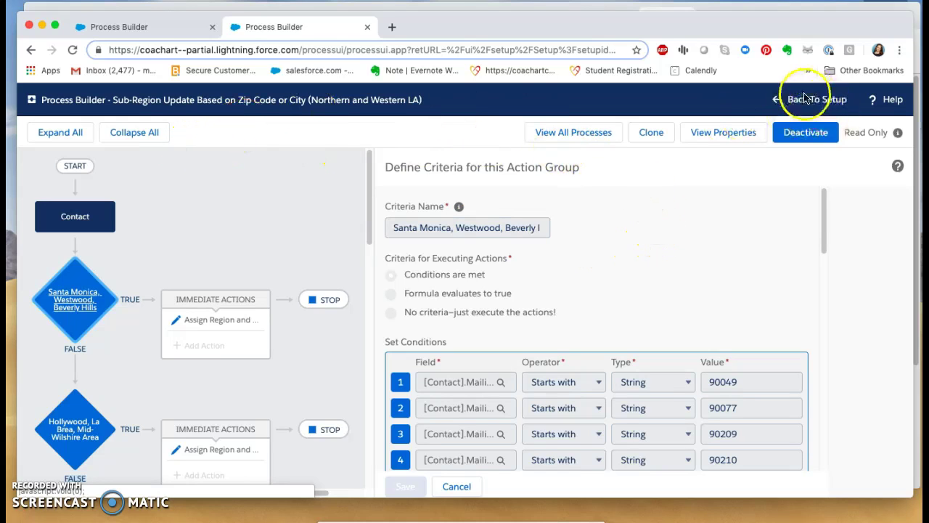
# Return to the process list and start a new process named "Sub-Region Update Northwest LA (Lead Version)"
pyautogui.click(597, 138)
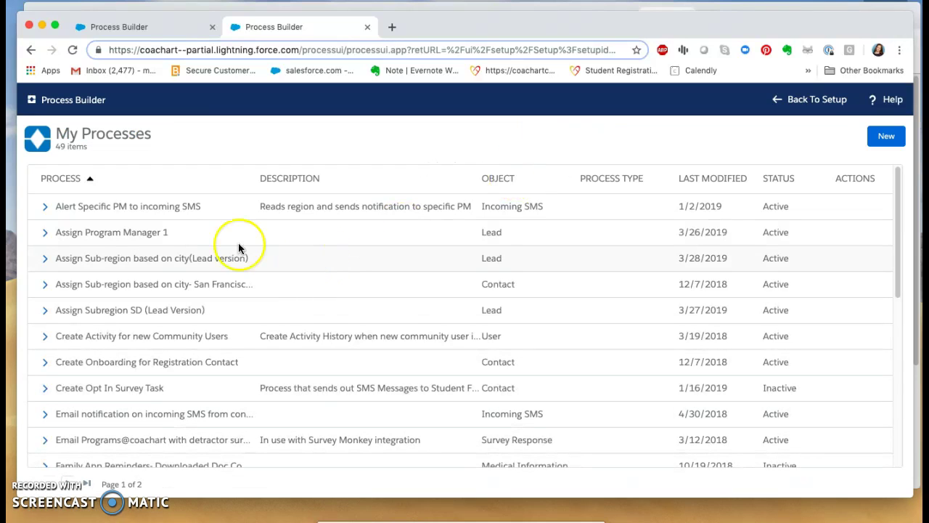
pyautogui.click(887, 142)
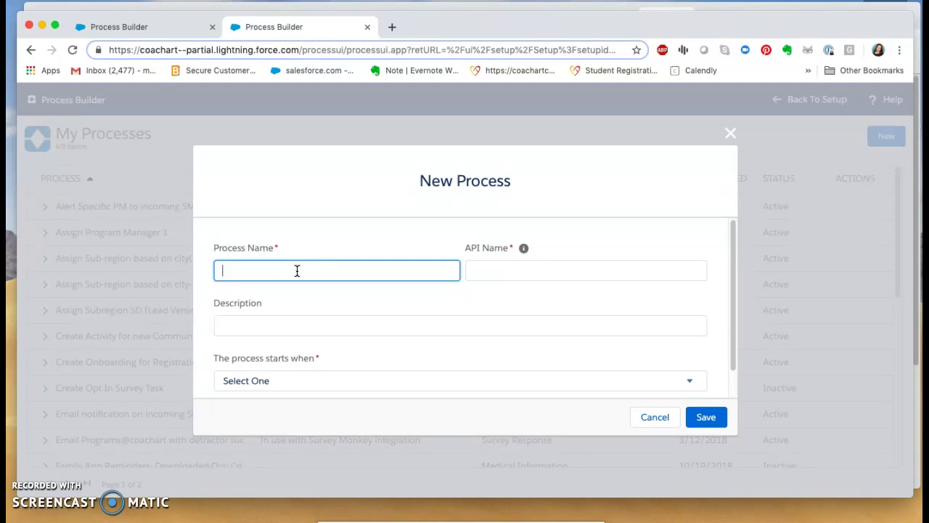
pyautogui.write('S')
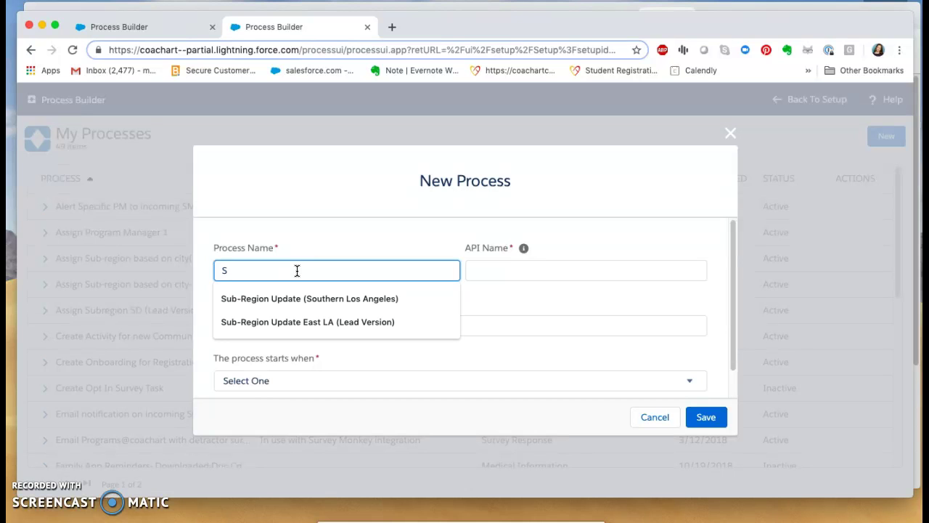
pyautogui.click(317, 318)
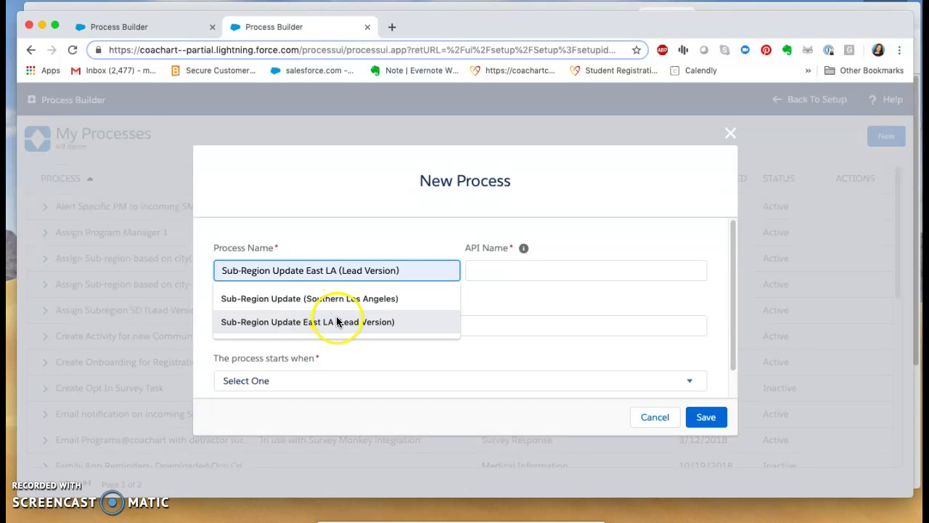
pyautogui.click(328, 271)
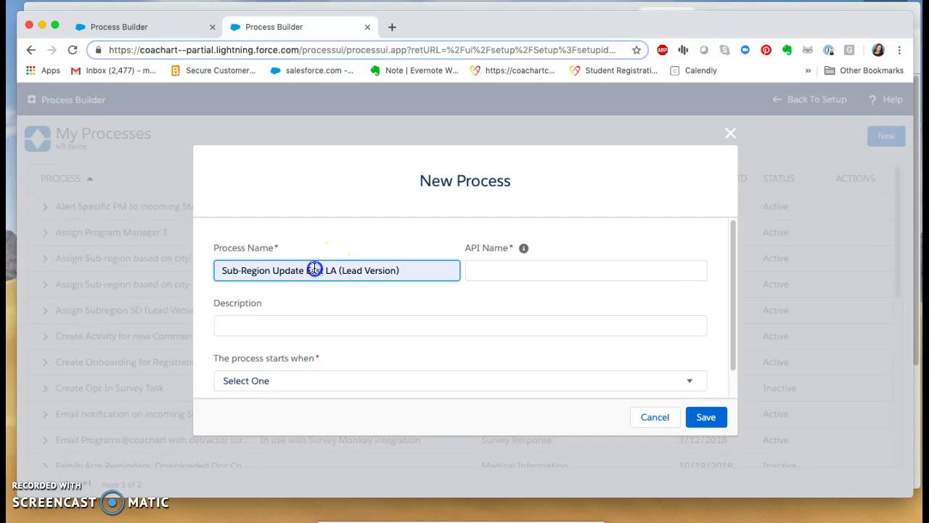
pyautogui.doubleClick(307, 269)
pyautogui.write('Northwes')
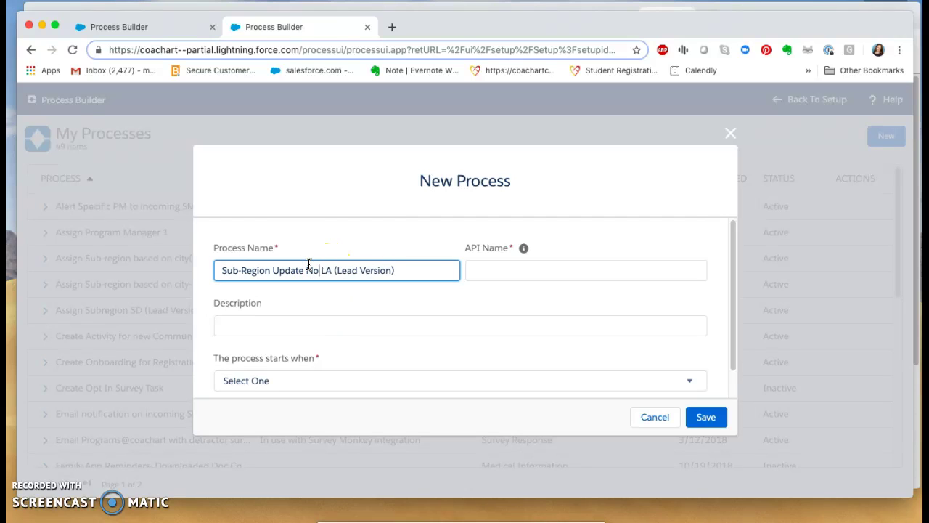
pyautogui.write('t')
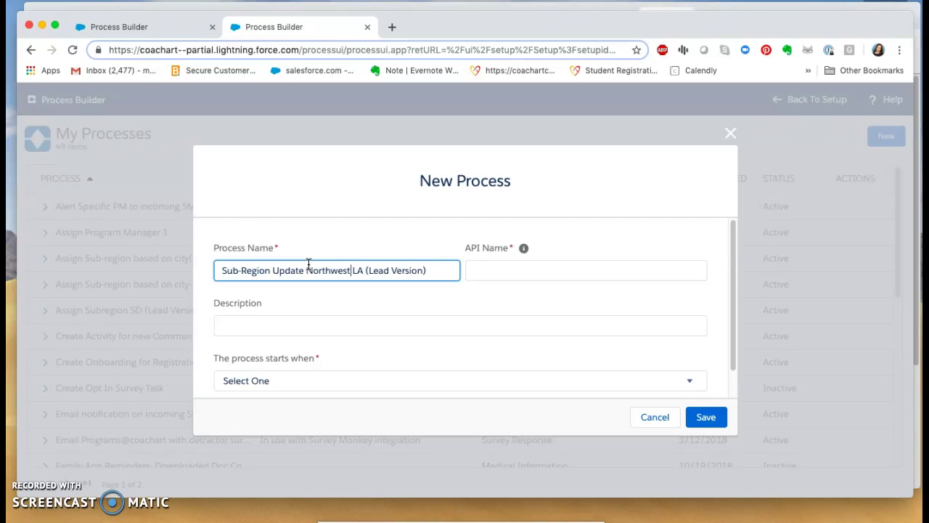
pyautogui.click(389, 317)
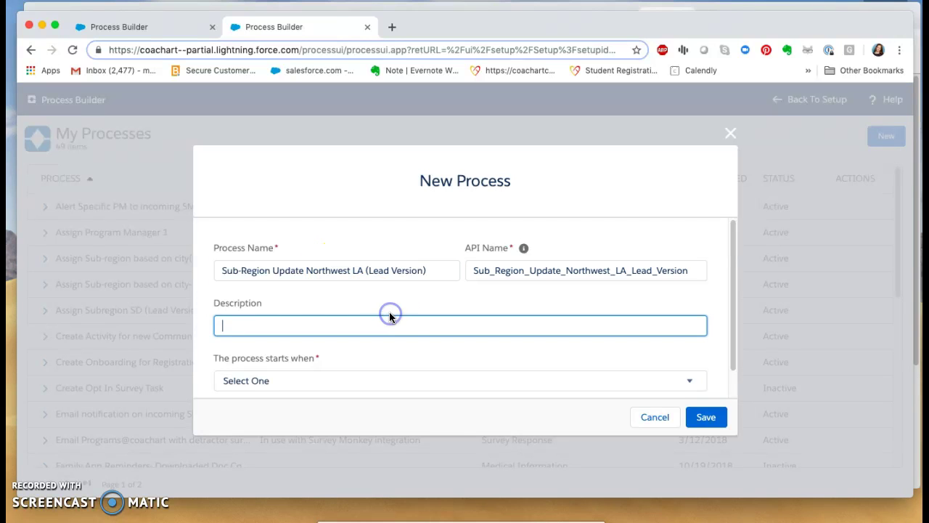
# Set the new process to start when a record changes and save it
pyautogui.scroll(-2, 397, 310)
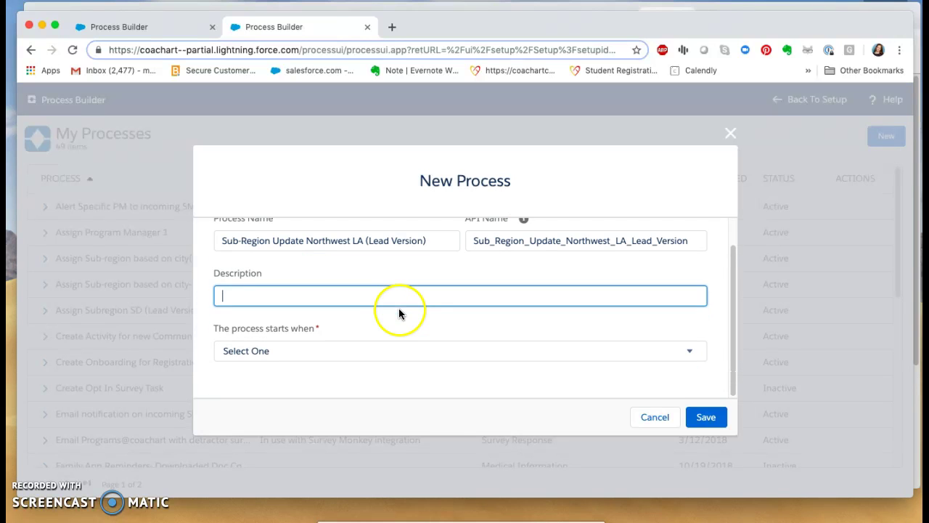
pyautogui.click(434, 352)
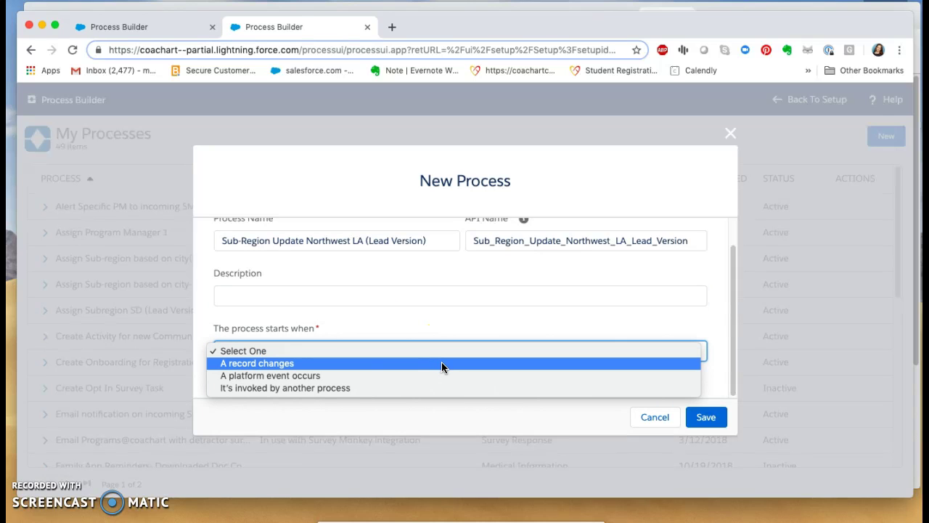
pyautogui.click(441, 362)
pyautogui.click(700, 414)
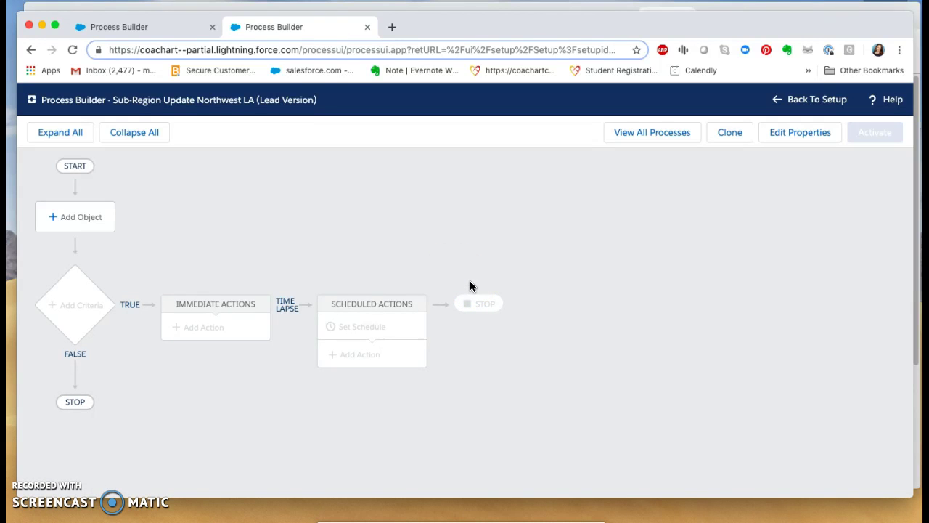
# Check the Central LA Sub-Region Assignment criteria in the East LA lead process, and return to the new Northwest LA process
pyautogui.click(150, 25)
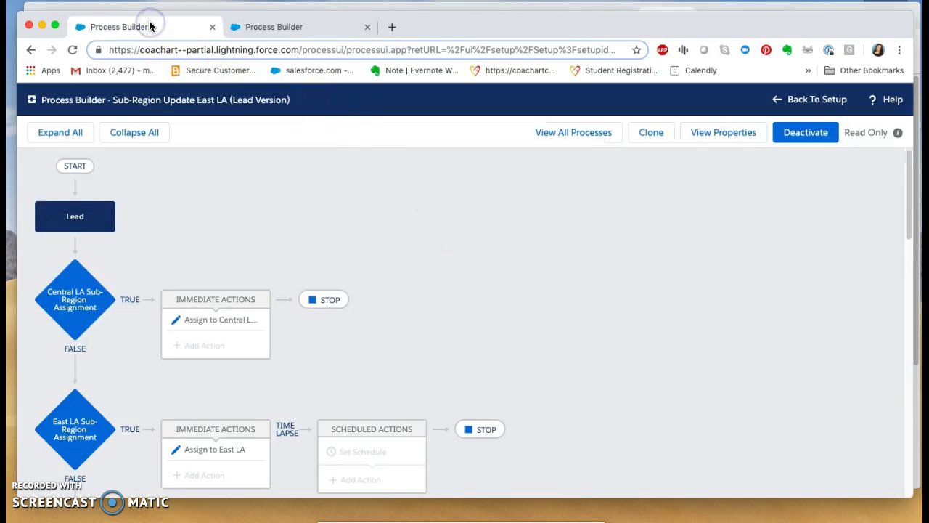
pyautogui.click(67, 298)
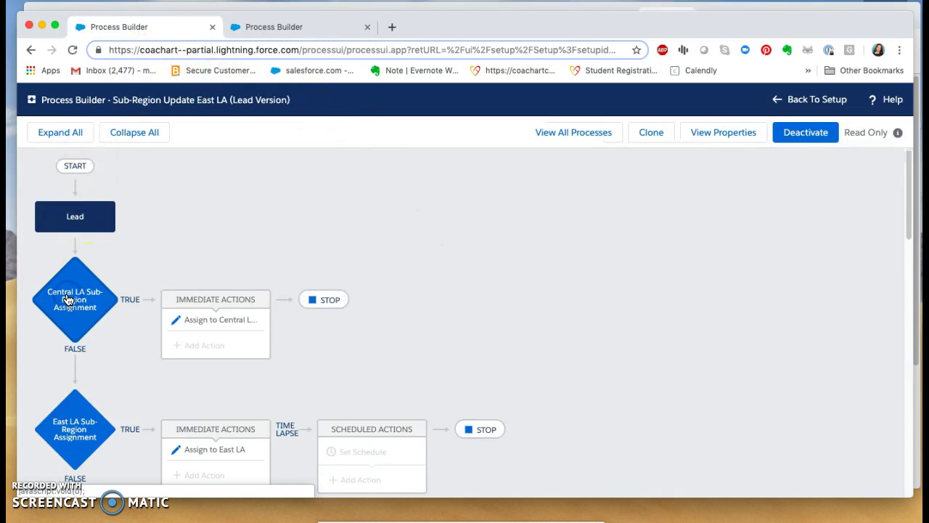
pyautogui.click(68, 298)
pyautogui.click(226, 282)
pyautogui.click(268, 29)
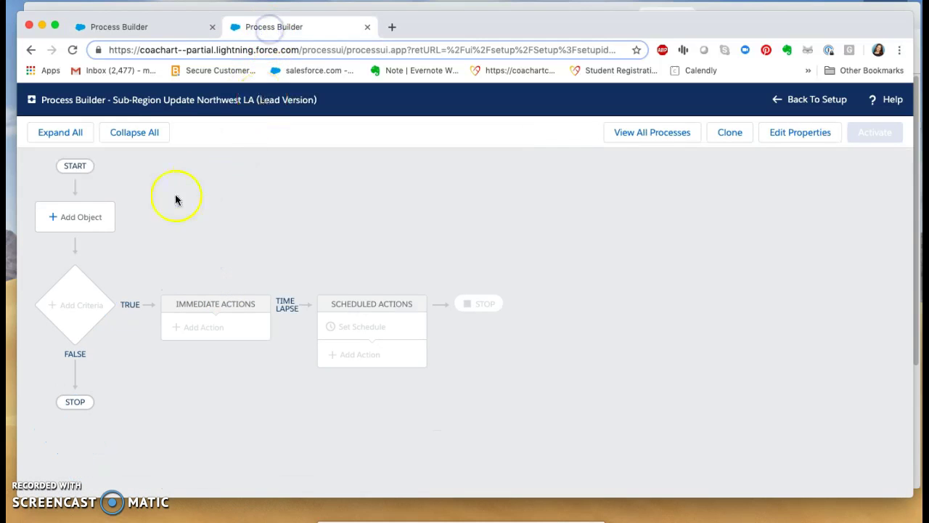
# Go back to the blank reference process page and reload it
pyautogui.click(138, 33)
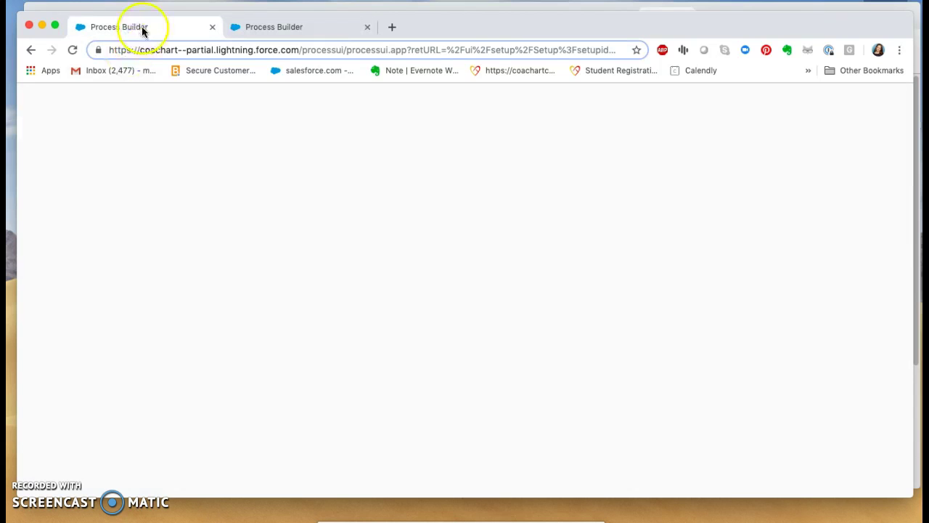
pyautogui.click(227, 51)
pyautogui.click(211, 168)
pyautogui.click(72, 49)
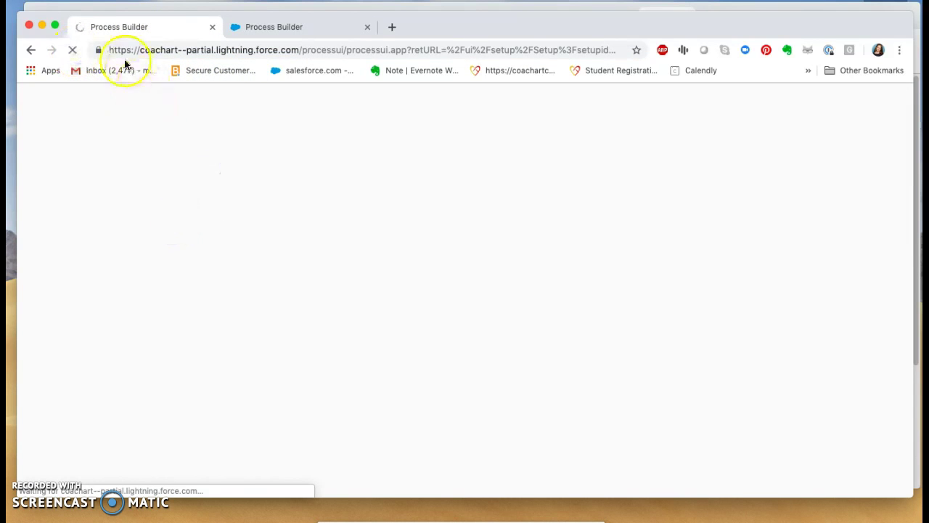
# Return to the new Northwest LA lead process and set its object to Lead
pyautogui.click(281, 29)
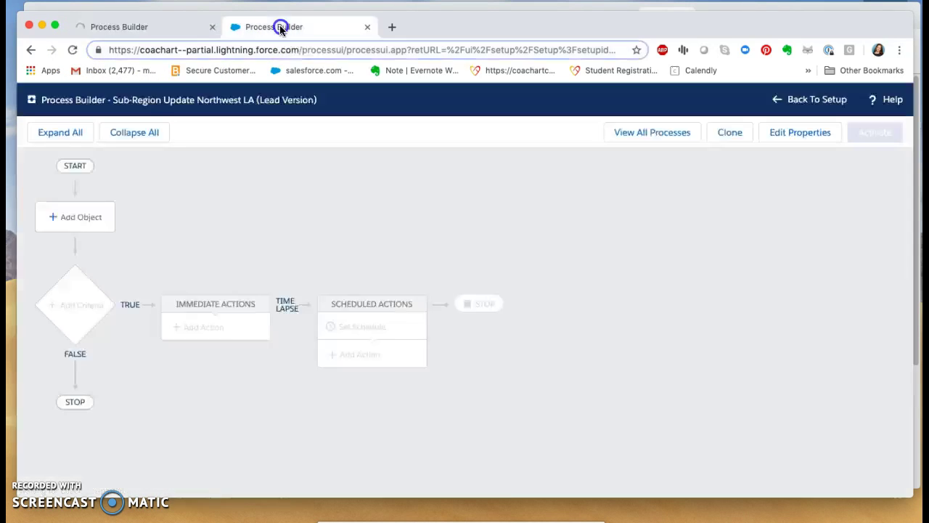
pyautogui.click(77, 216)
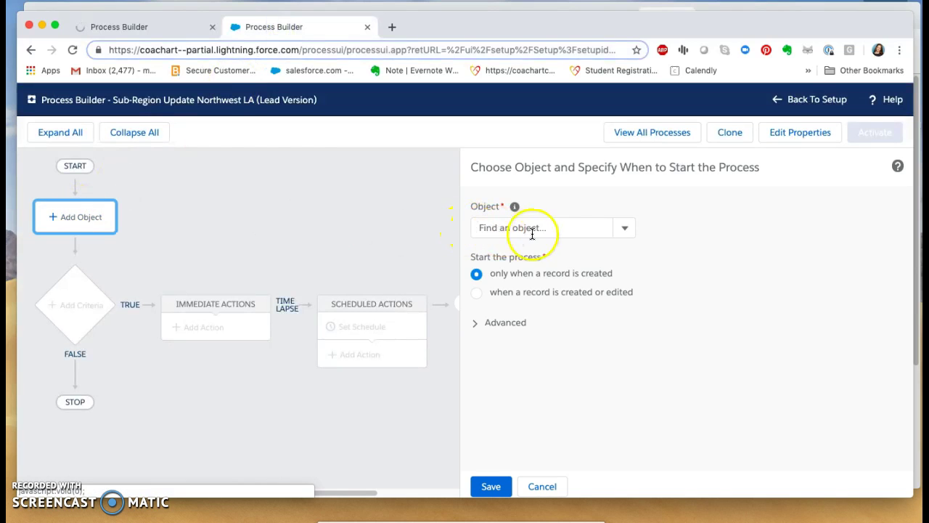
pyautogui.click(620, 228)
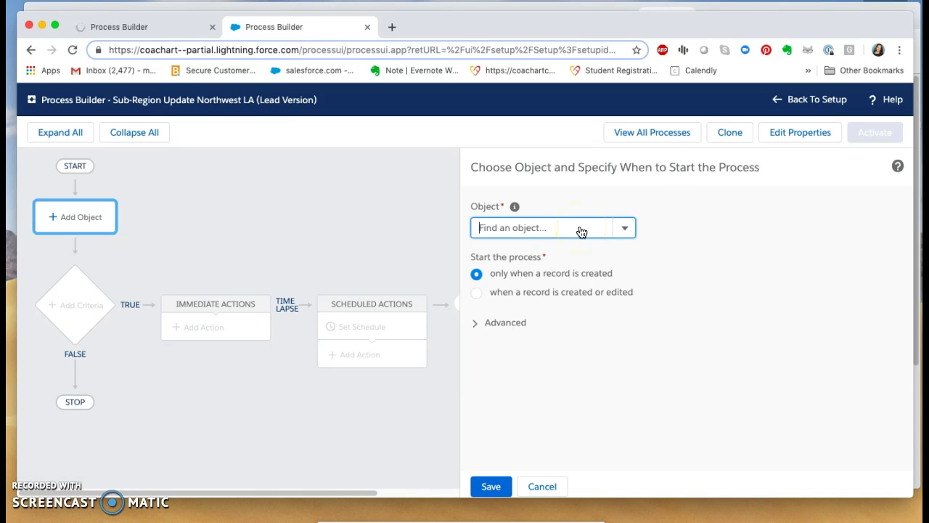
pyautogui.click(529, 228)
pyautogui.write('leas')
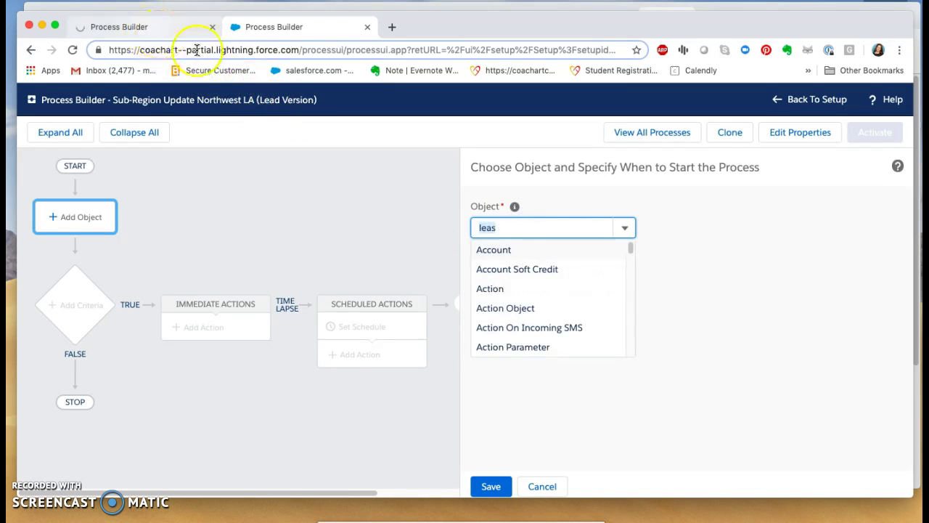
pyautogui.click(504, 229)
pyautogui.press('BackSpace')
pyautogui.write('d')
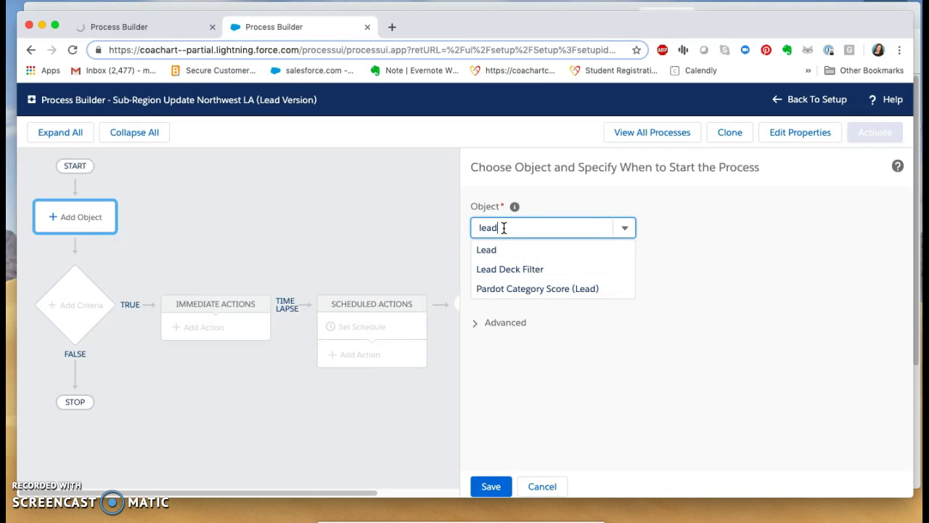
pyautogui.click(487, 249)
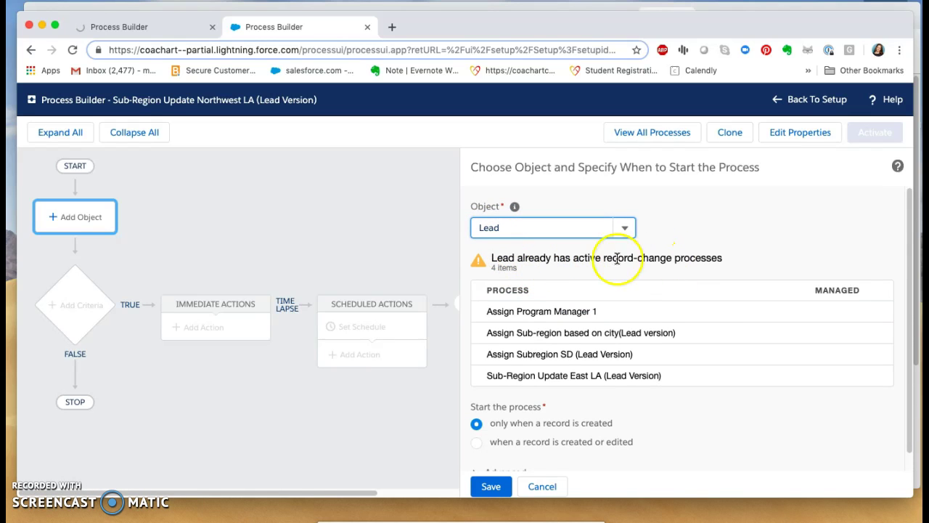
# Set the process to start when a record is created or edited, and save the object settings
pyautogui.scroll(-1, 552, 414)
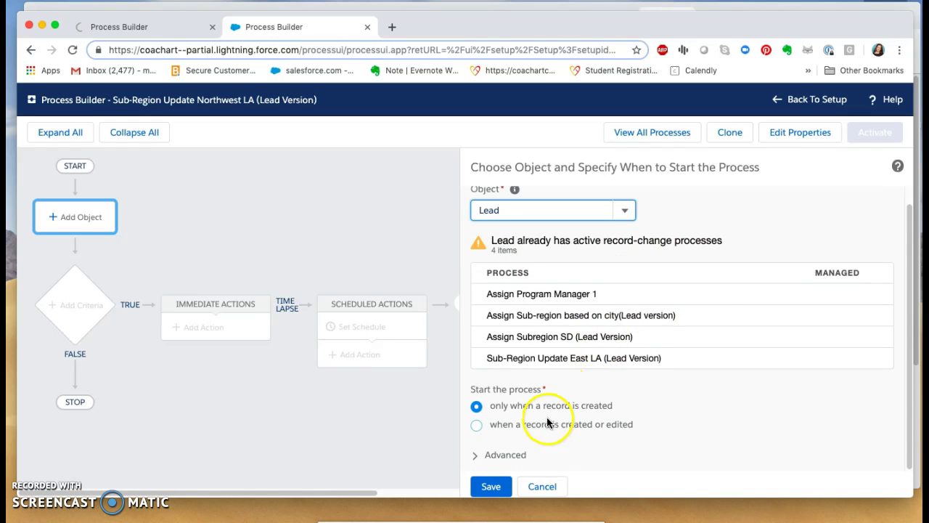
pyautogui.click(477, 426)
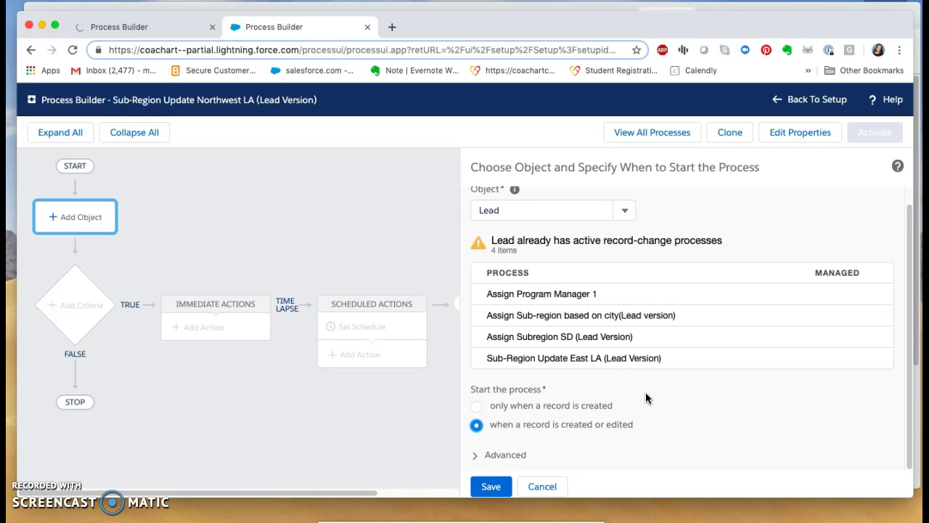
pyautogui.click(488, 488)
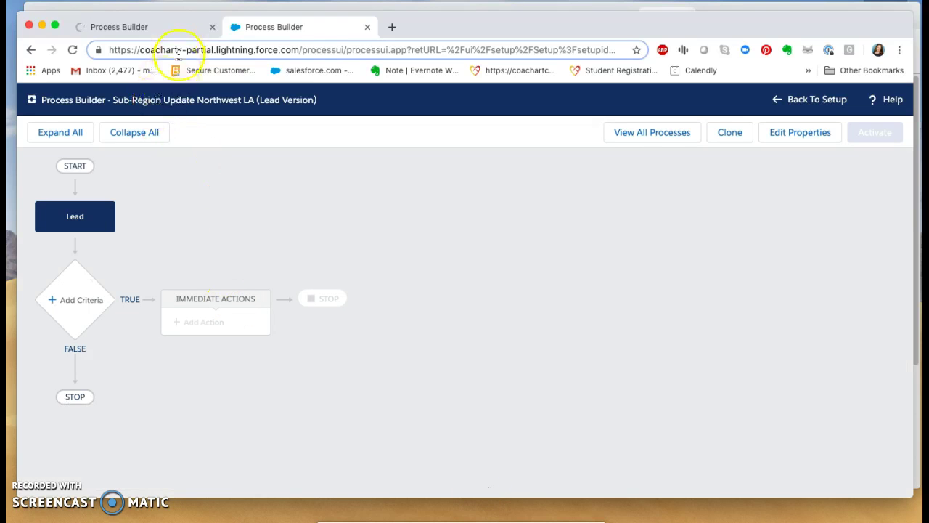
# Sort the reloaded process list by status with the active processes first
pyautogui.click(162, 16)
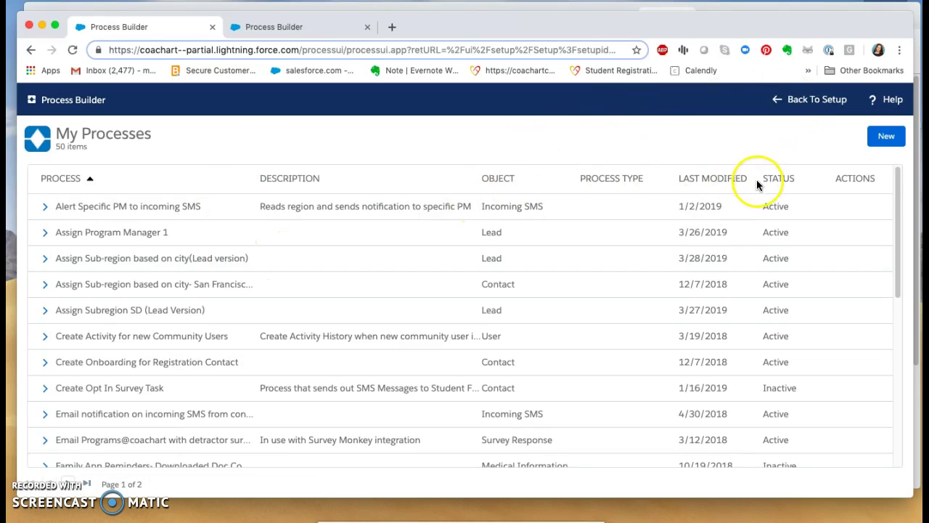
pyautogui.click(778, 182)
pyautogui.click(801, 180)
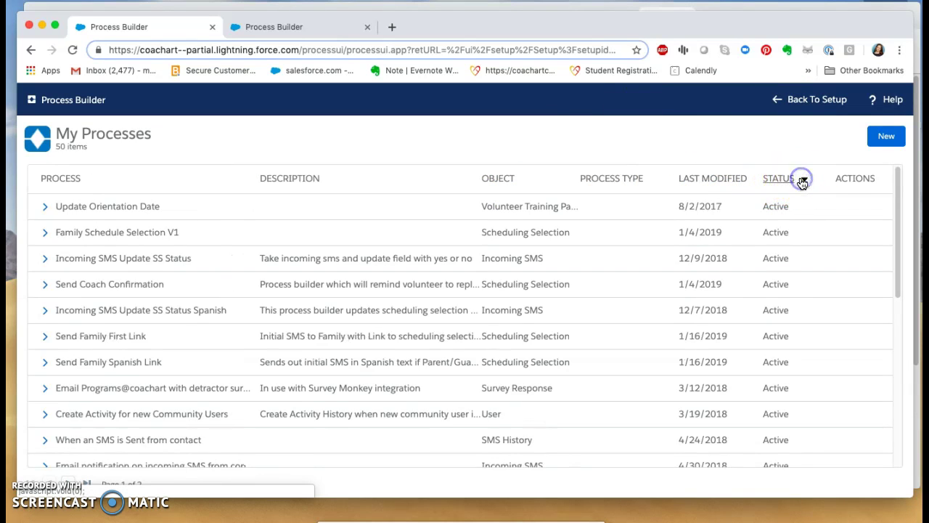
pyautogui.click(776, 183)
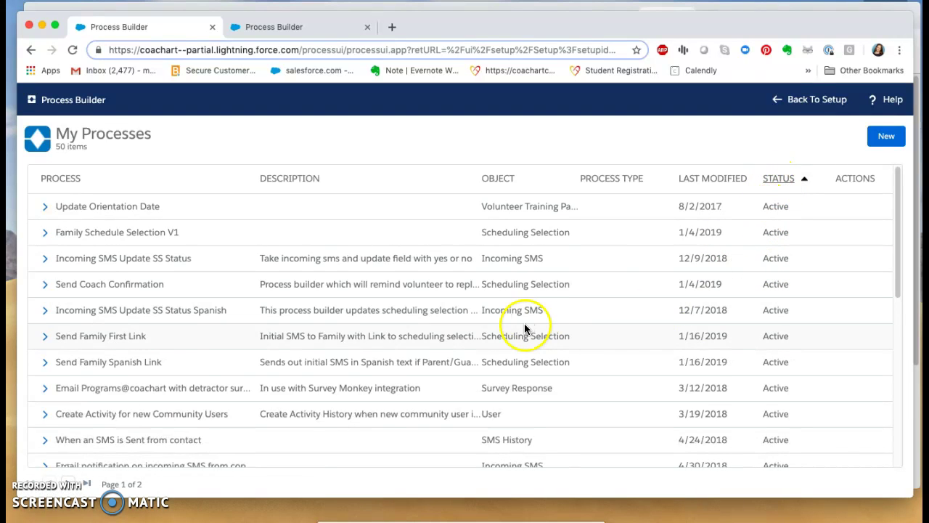
pyautogui.scroll(-3, 526, 329)
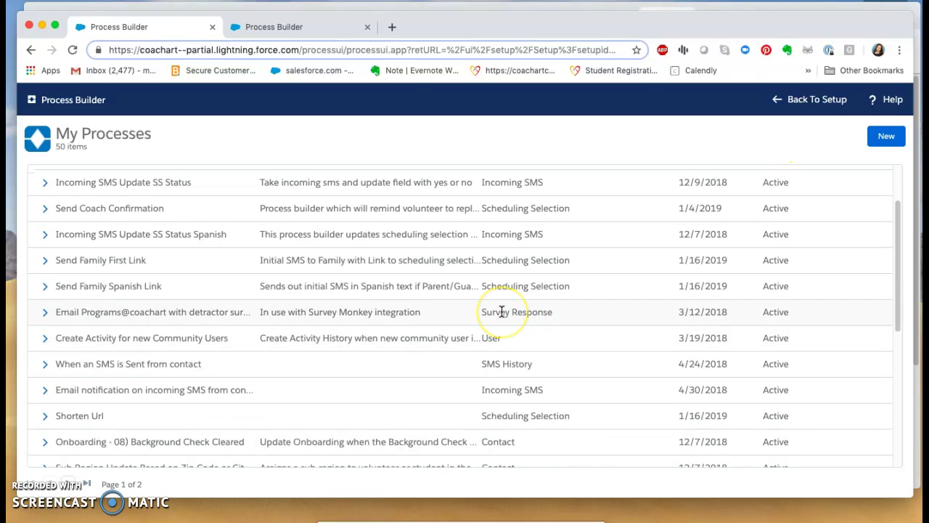
# Find "north" in the list, open the Northern and Western LA contact process, and dismiss the calendar notification and page search
pyautogui.press('super+f')
pyautogui.write('no')
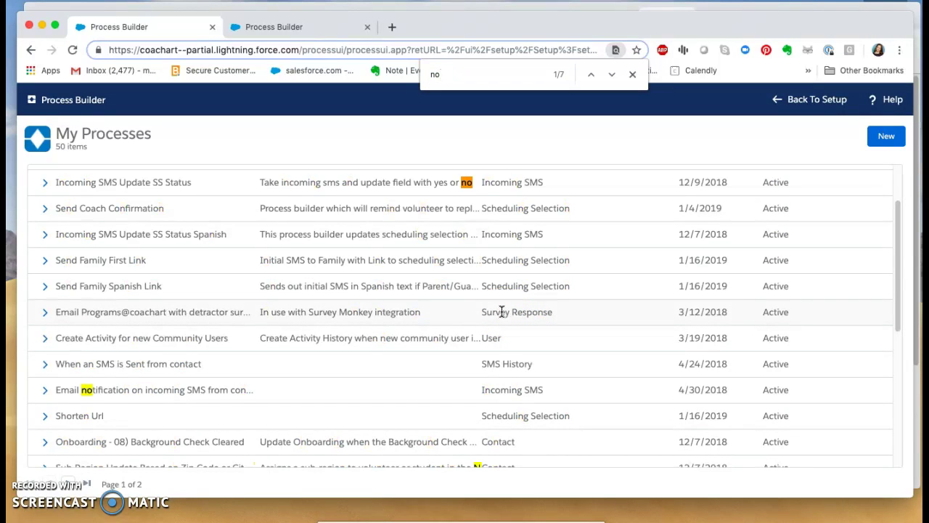
pyautogui.write('rth')
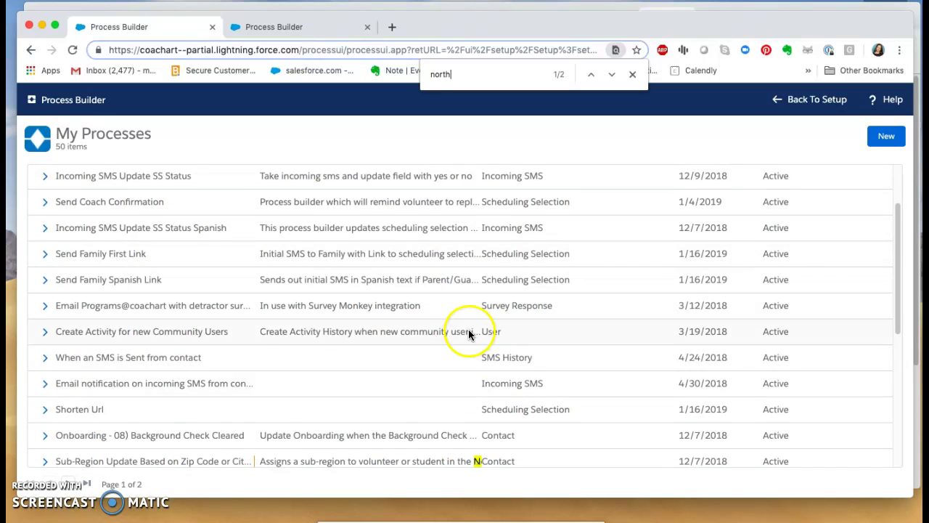
pyautogui.scroll(-2, 463, 339)
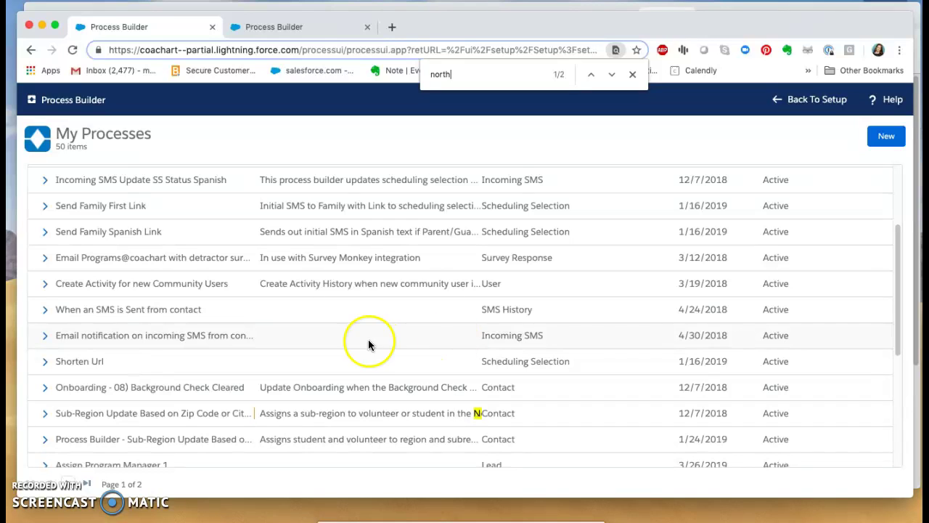
pyautogui.click(165, 418)
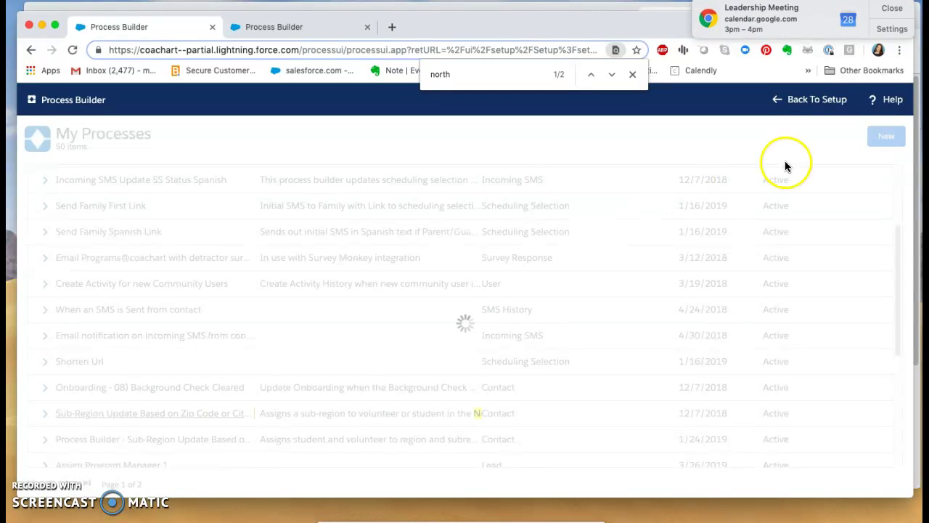
pyautogui.click(893, 8)
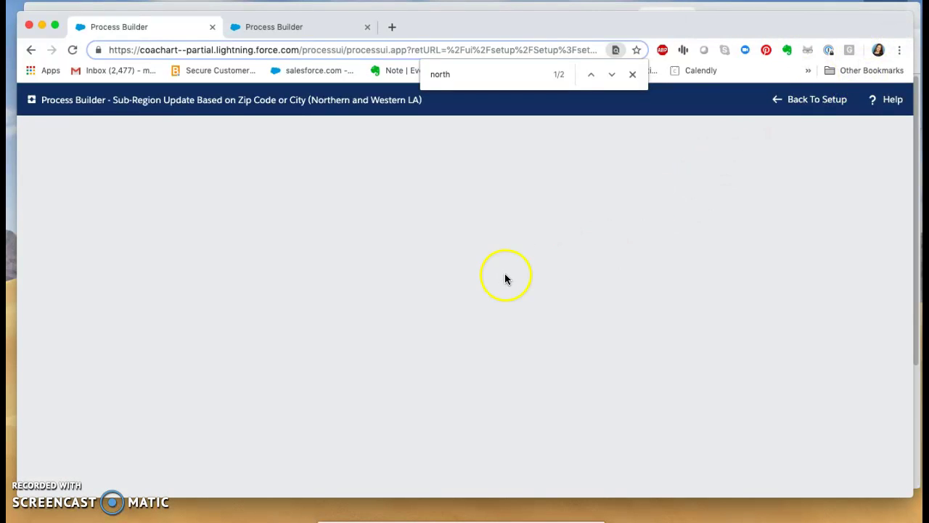
pyautogui.click(633, 74)
# Try to open the "Santa Monica, Westwood, Beverly Hills" criteria for reference and enlarge the browser window slightly
pyautogui.click(86, 296)
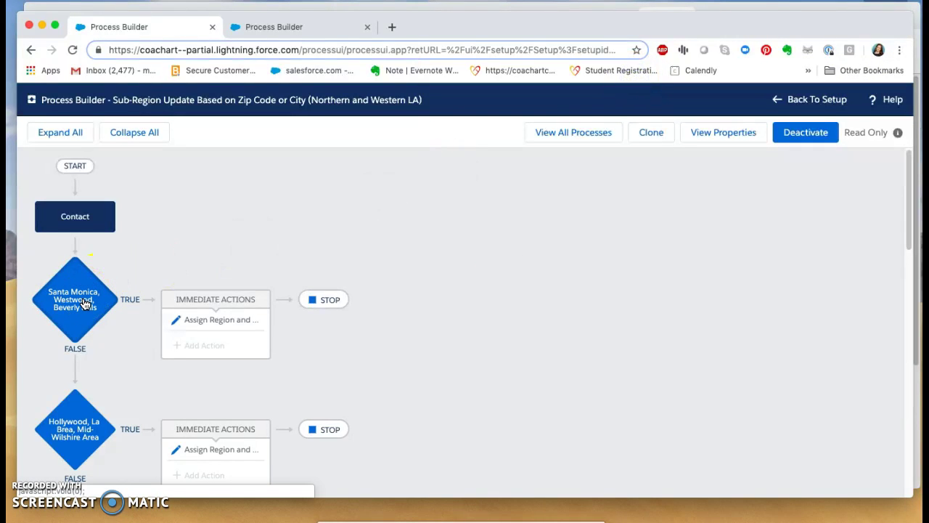
pyautogui.click(85, 299)
pyautogui.click(230, 305)
pyautogui.click(105, 299)
pyautogui.click(77, 298)
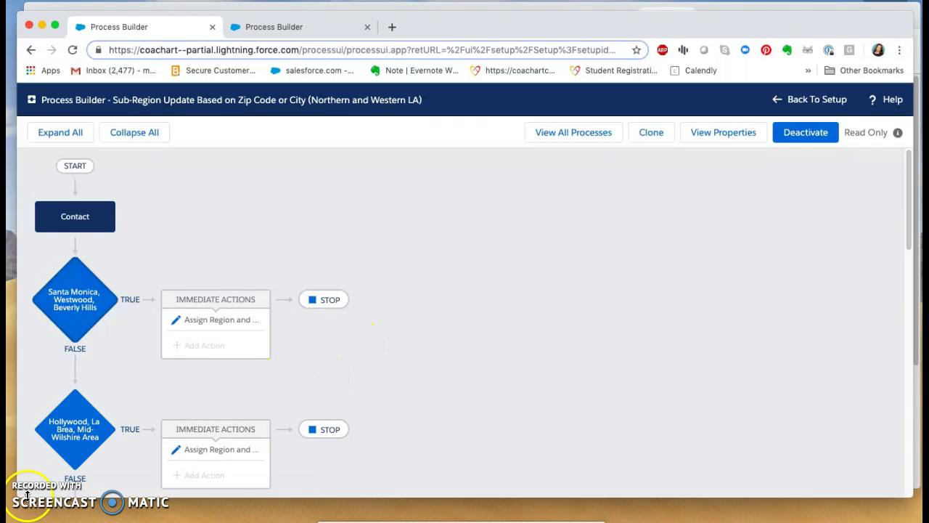
pyautogui.moveTo(27, 496); pyautogui.dragTo(23, 506)
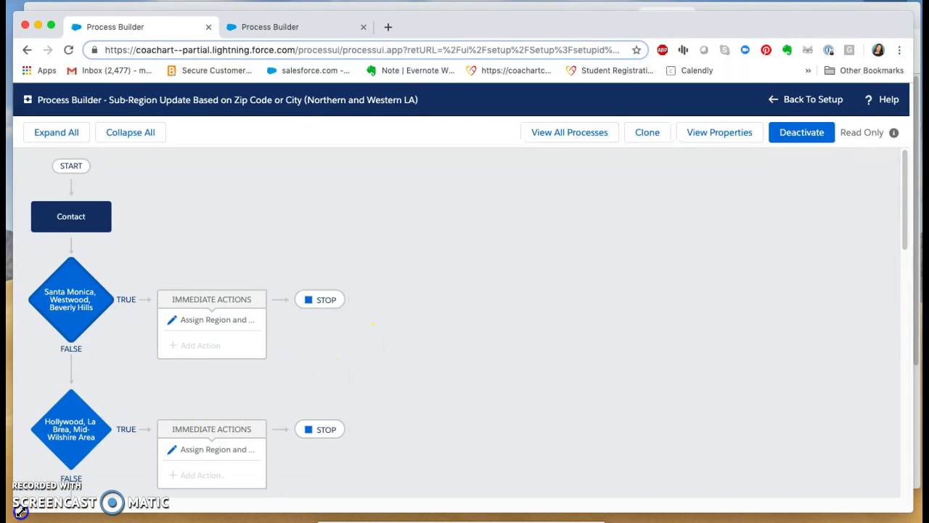
pyautogui.click(73, 293)
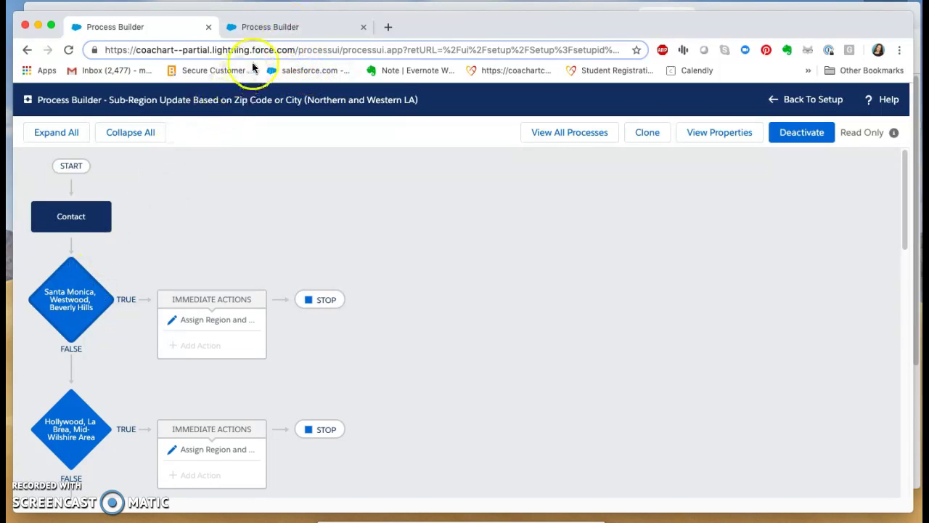
# Start a new criteria node in the Northwest LA lead process and name it "X subregion"
pyautogui.click(272, 27)
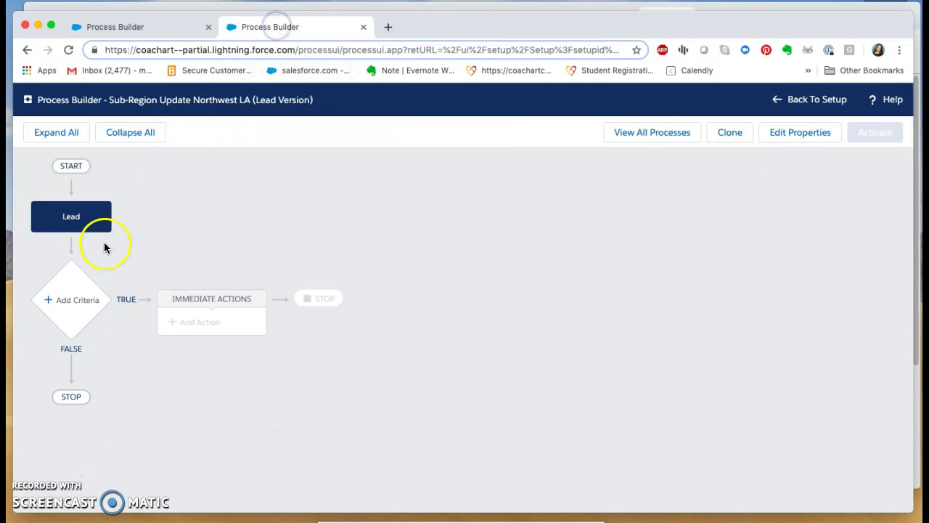
pyautogui.click(71, 301)
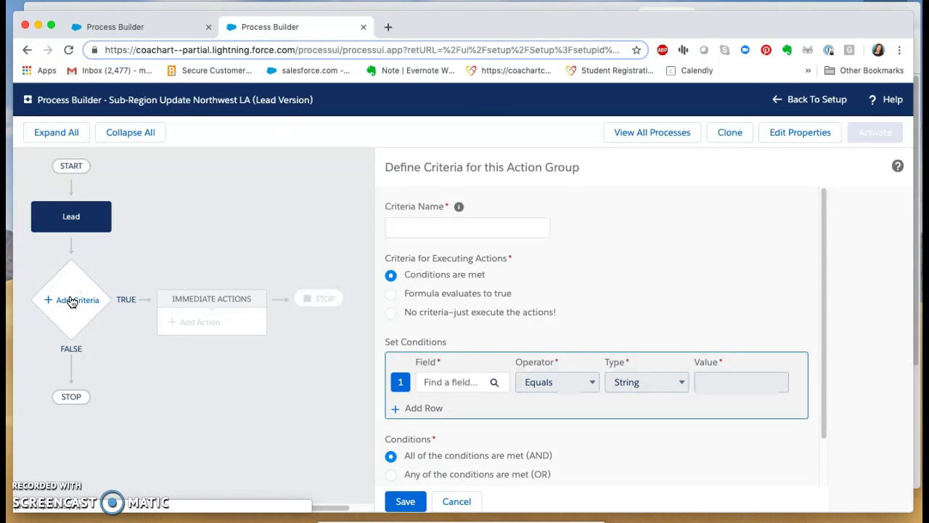
pyautogui.click(128, 27)
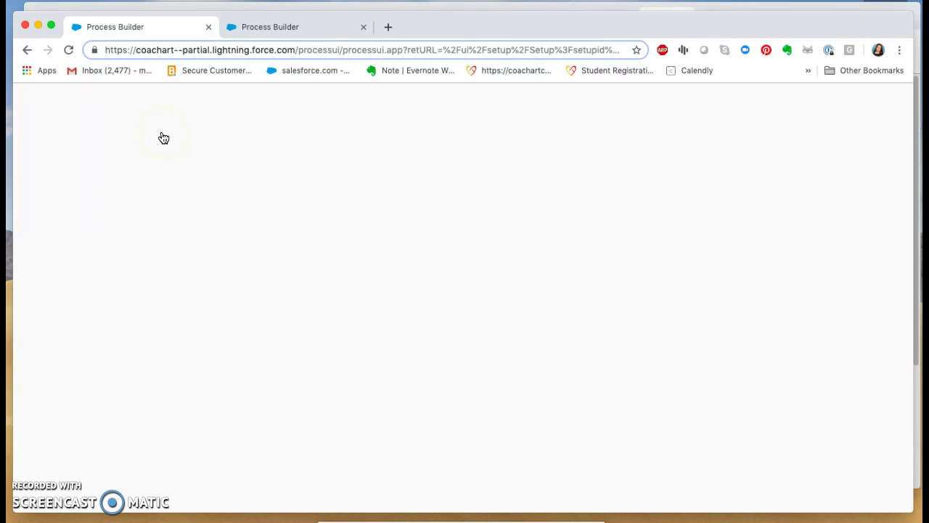
pyautogui.click(270, 27)
pyautogui.click(417, 226)
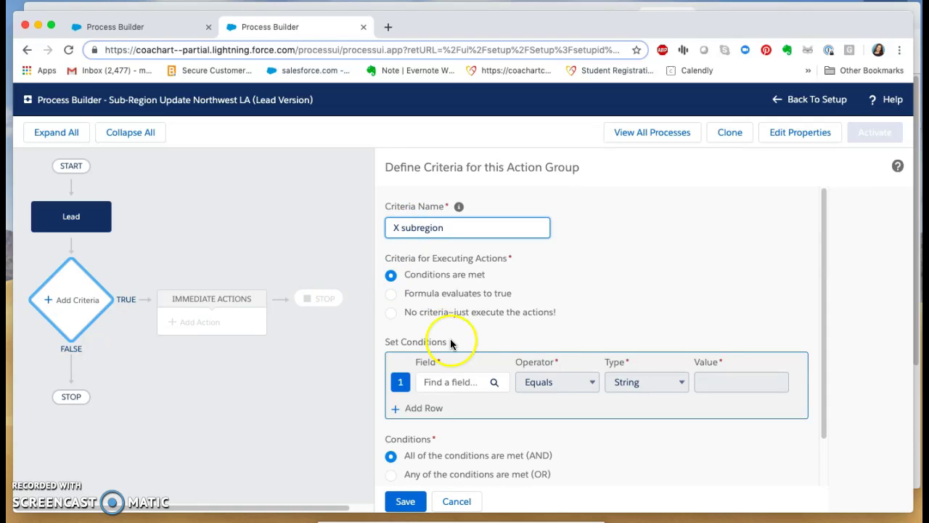
# Set the first condition's field to the lead's Zip/Postal Code
pyautogui.click(441, 386)
pyautogui.click(358, 254)
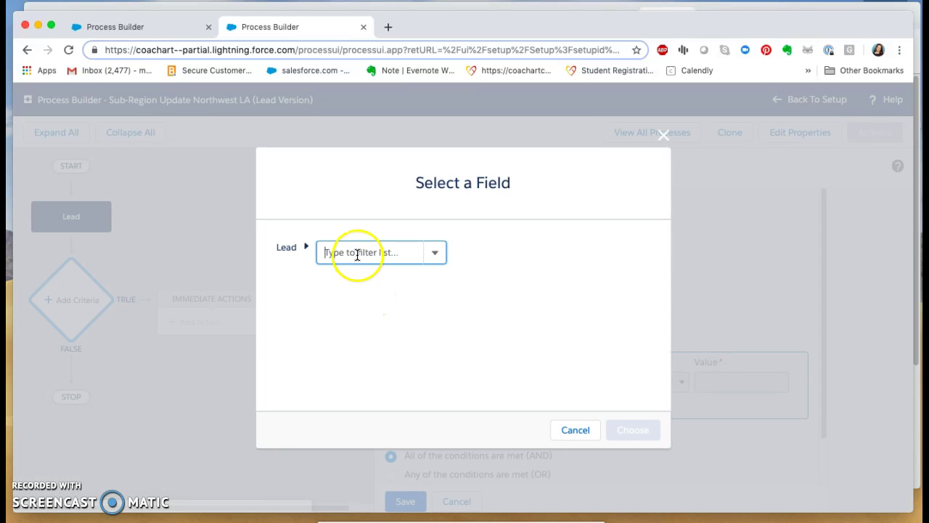
pyautogui.click(362, 252)
pyautogui.write('zip')
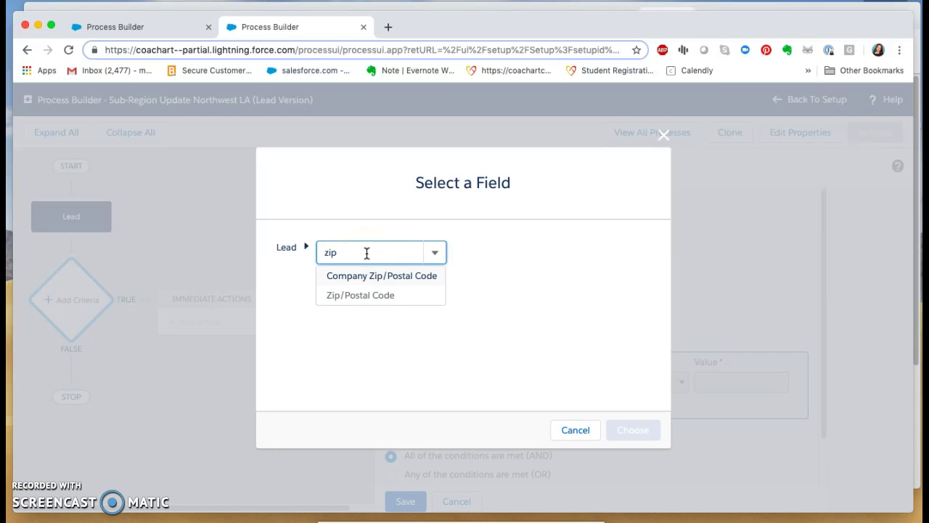
pyautogui.click(363, 295)
pyautogui.click(633, 428)
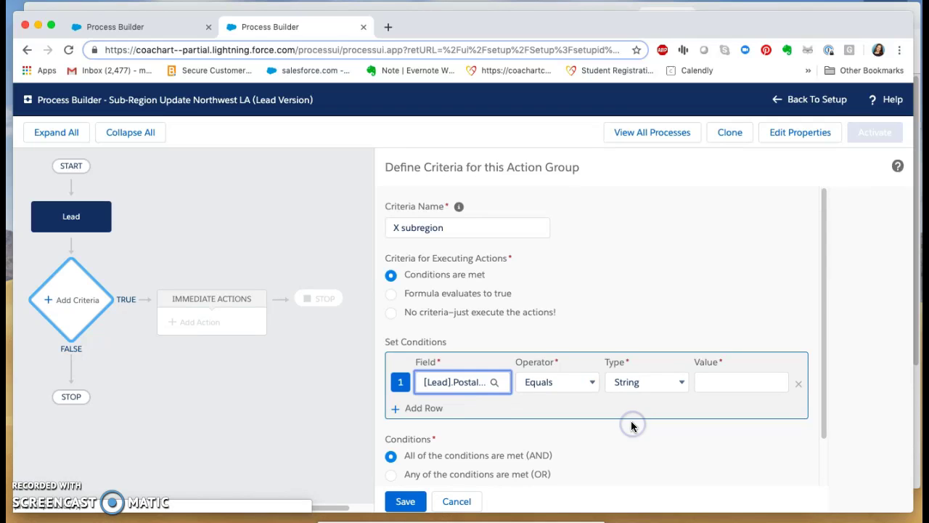
# Set the first postal code condition to the Starts with operator and the value 94510
pyautogui.click(565, 381)
pyautogui.click(565, 408)
pyautogui.click(155, 32)
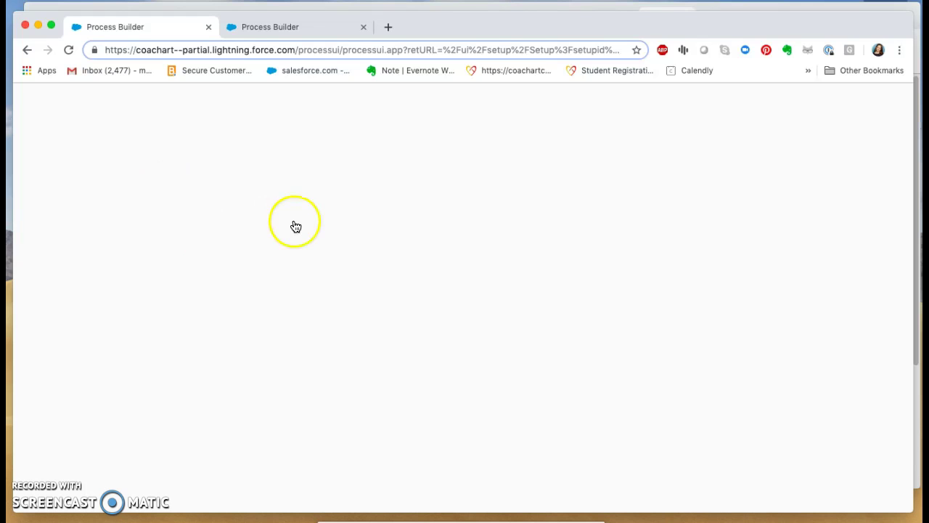
pyautogui.click(282, 27)
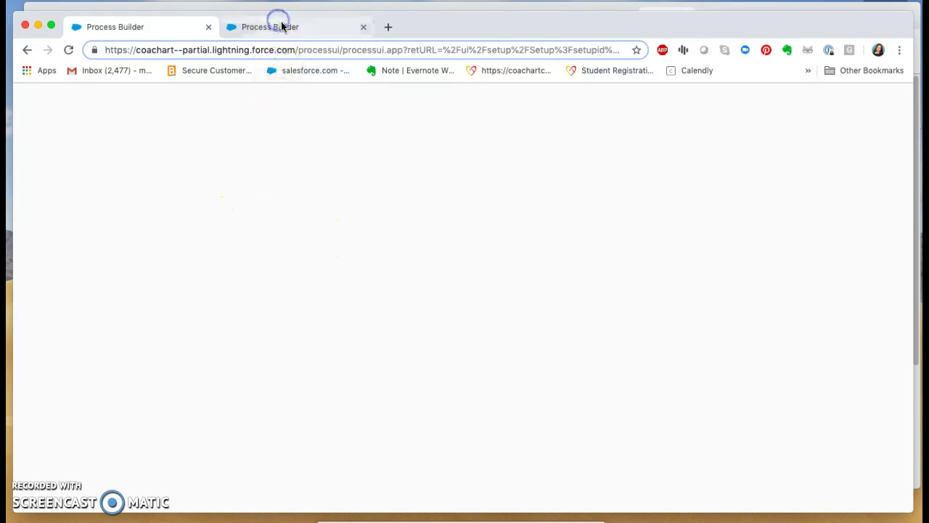
pyautogui.click(738, 380)
pyautogui.write('94510')
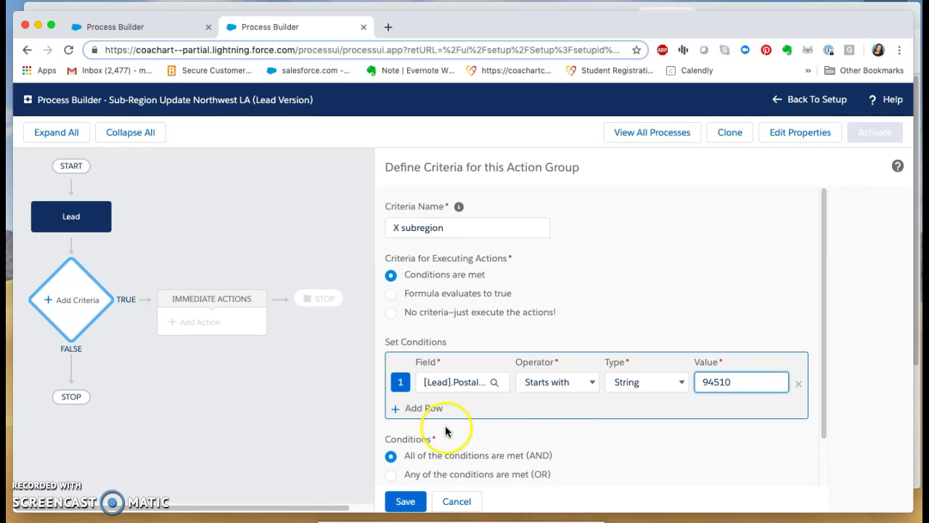
# Add a second condition row and set its field to the lead's Zip/Postal Code
pyautogui.click(422, 407)
pyautogui.click(446, 410)
pyautogui.click(338, 253)
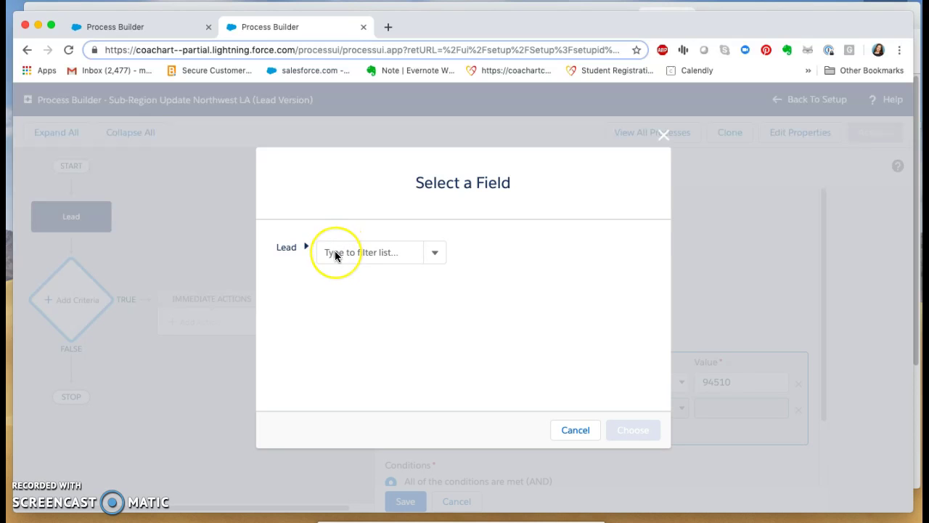
pyautogui.click(342, 311)
pyautogui.click(328, 252)
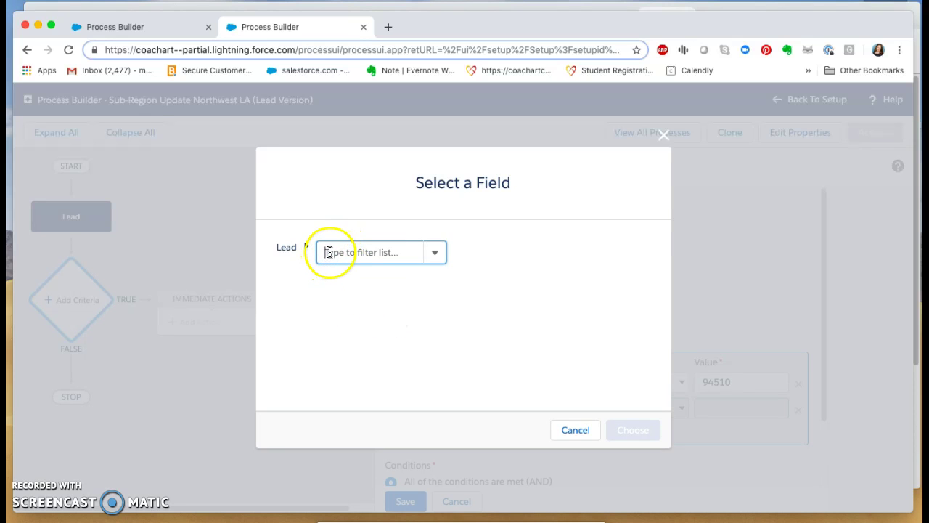
pyautogui.write('zip')
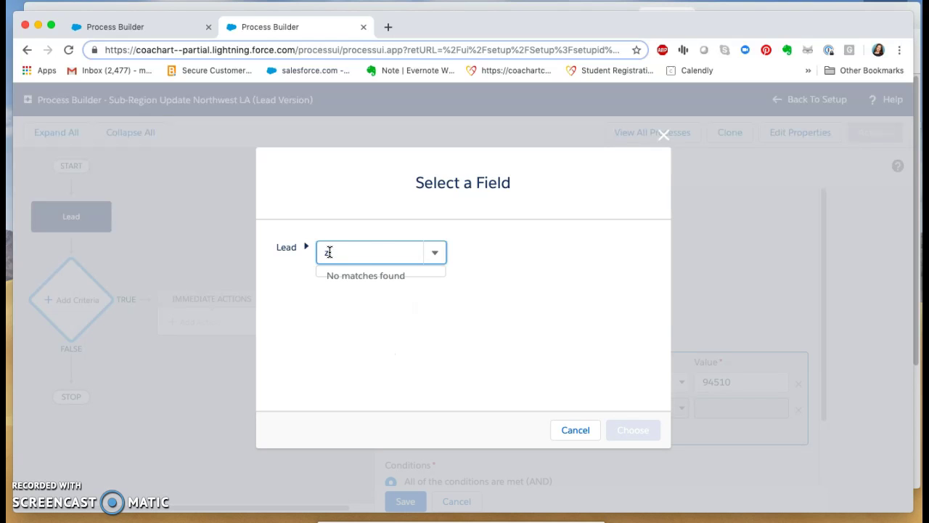
pyautogui.write('ip')
pyautogui.click(348, 296)
pyautogui.click(629, 429)
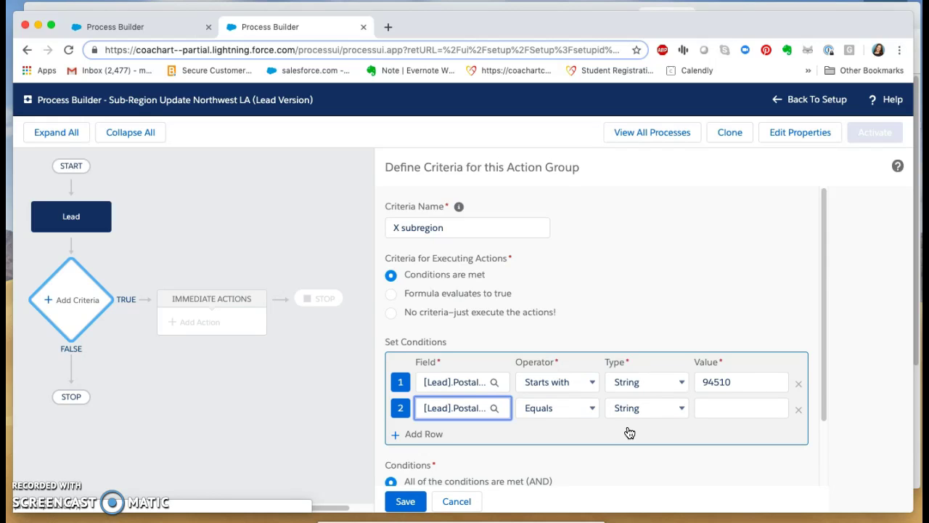
# Set the second condition's operator to Starts with and its value to the placeholder "sdfsdf"
pyautogui.click(557, 408)
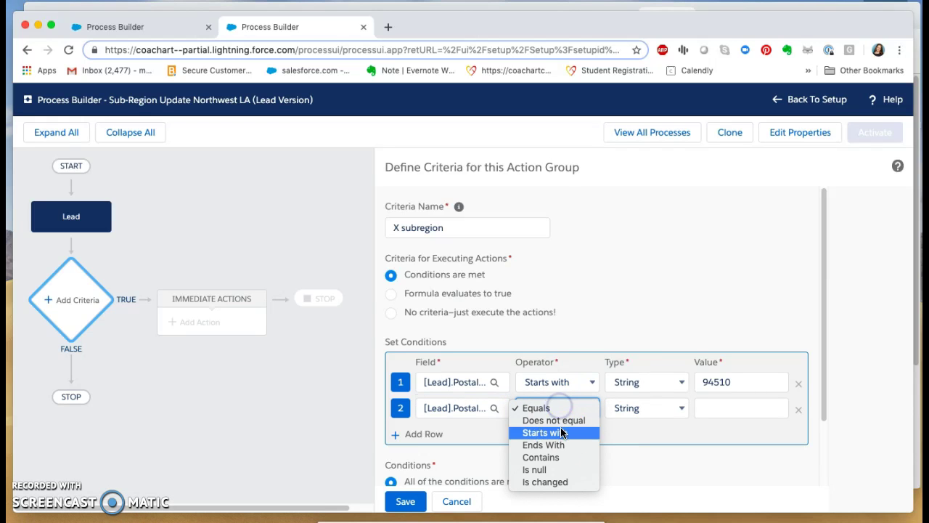
pyautogui.click(563, 433)
pyautogui.click(711, 407)
pyautogui.write('sc')
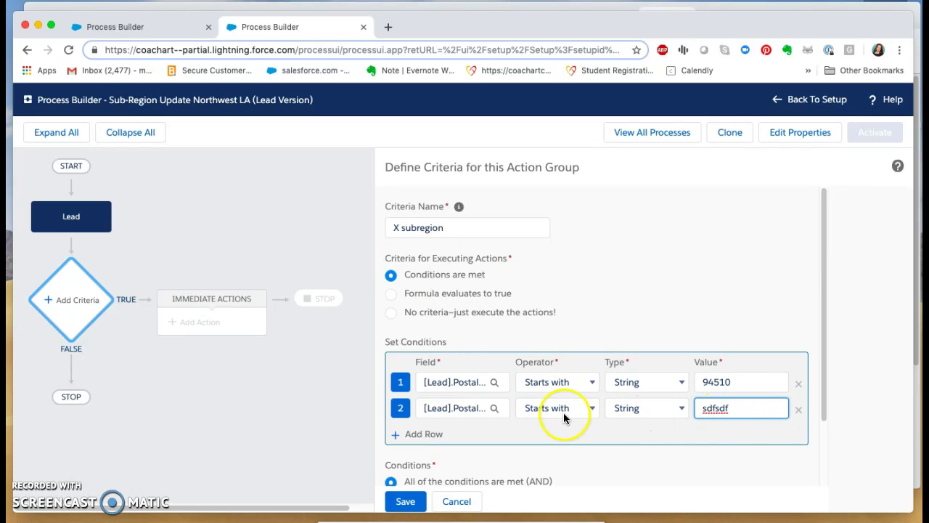
# Require any of the conditions (OR), execute actions only when specified changes are made to the record, and save the criteria
pyautogui.scroll(-1, 552, 454)
pyautogui.scroll(-1, 552, 454)
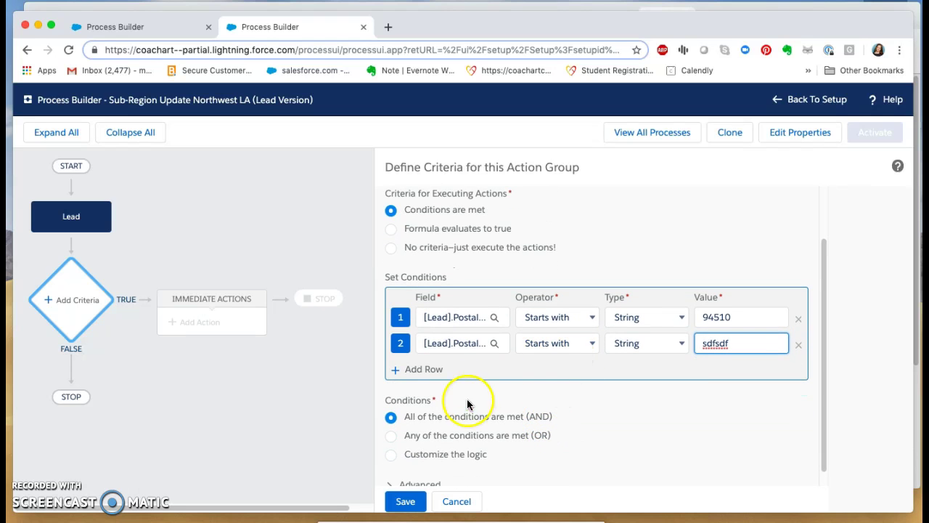
pyautogui.click(391, 438)
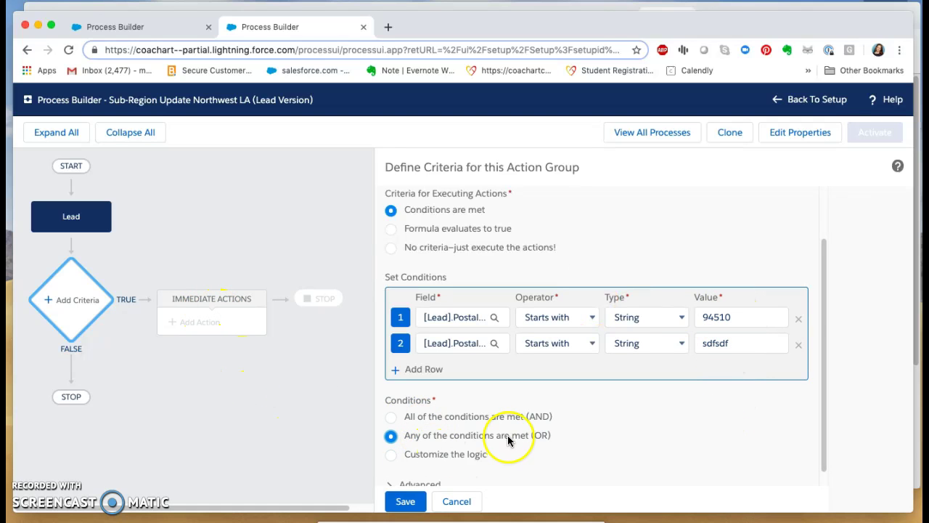
pyautogui.scroll(-1, 508, 442)
pyautogui.click(403, 470)
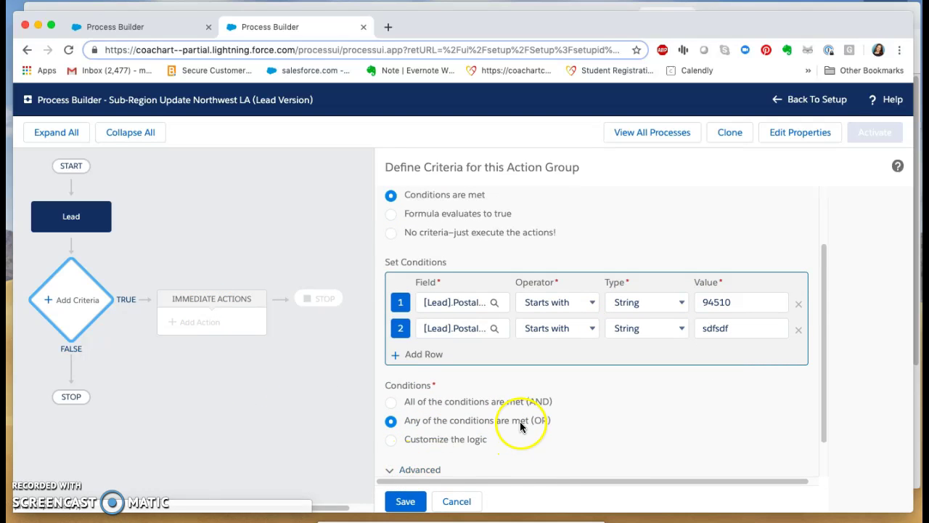
pyautogui.scroll(-3, 522, 423)
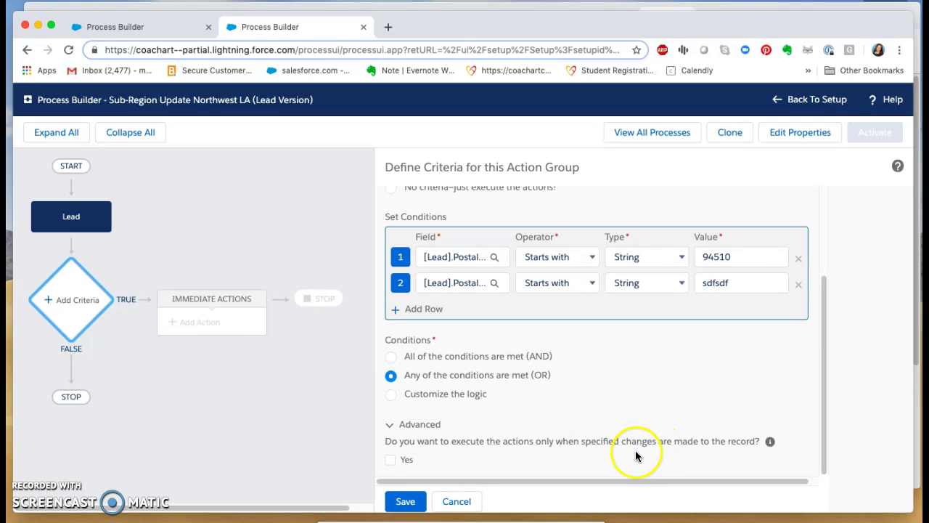
pyautogui.click(391, 460)
pyautogui.click(410, 503)
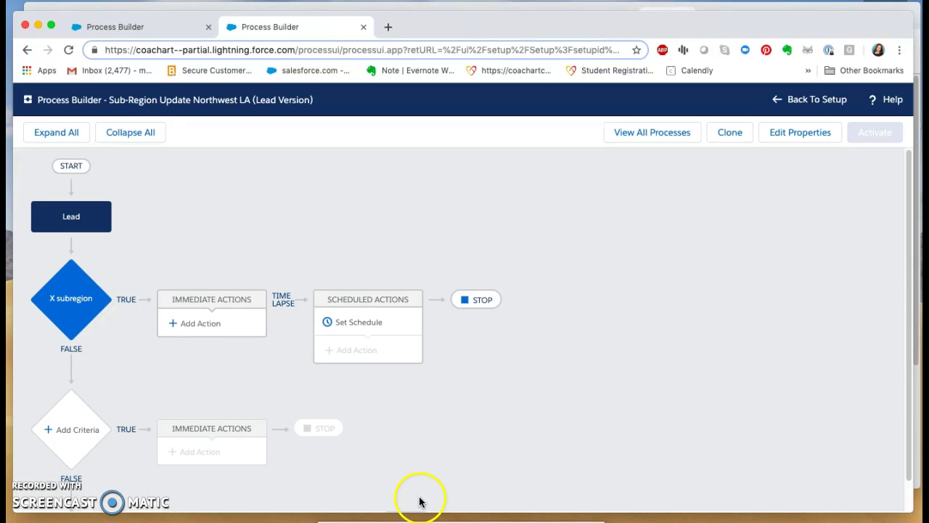
# Open the "Santa Monica, Westwood, Beverly Hills" criteria in the Northern and Western LA contact process and copy its criteria name
pyautogui.click(69, 304)
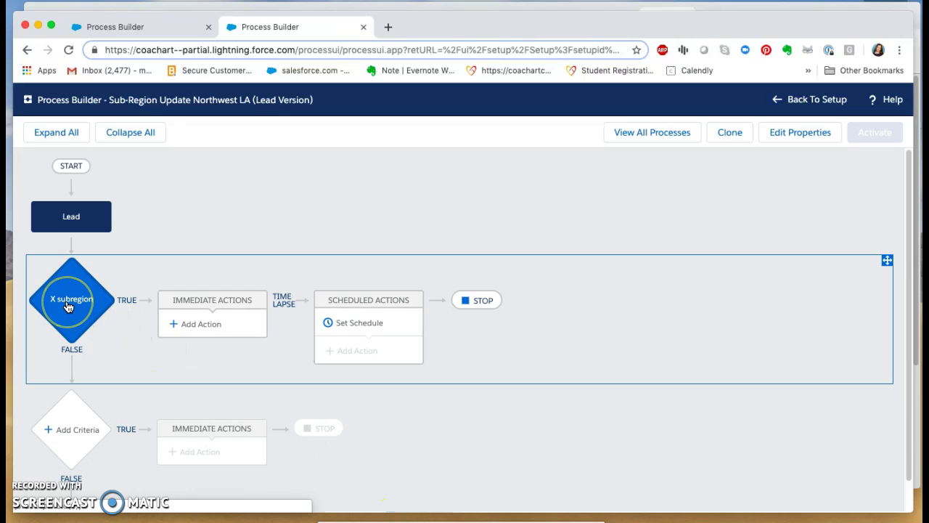
pyautogui.click(207, 324)
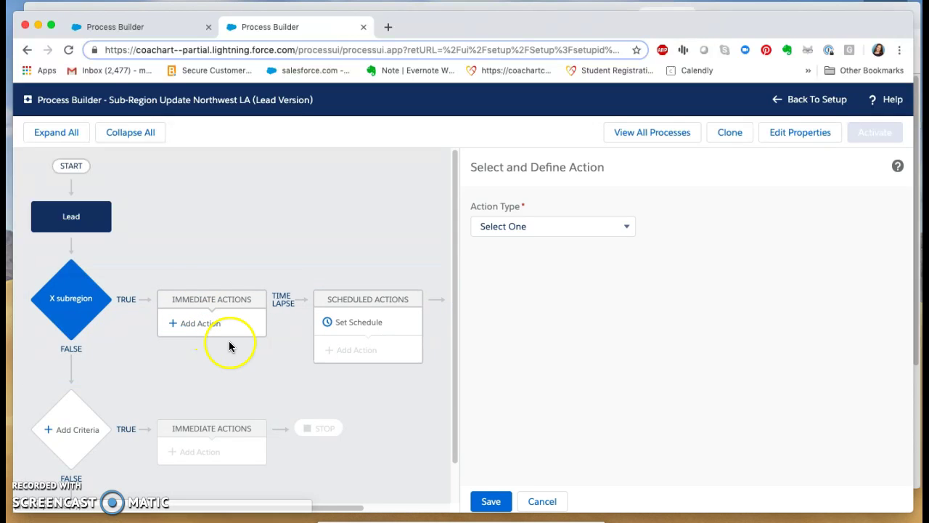
pyautogui.click(136, 30)
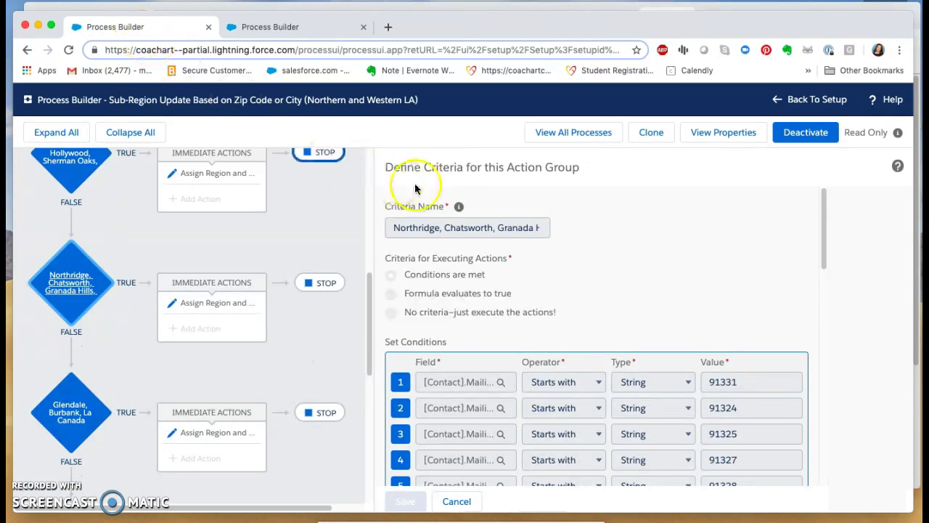
pyautogui.scroll(-2, 613, 303)
pyautogui.scroll(5, 123, 251)
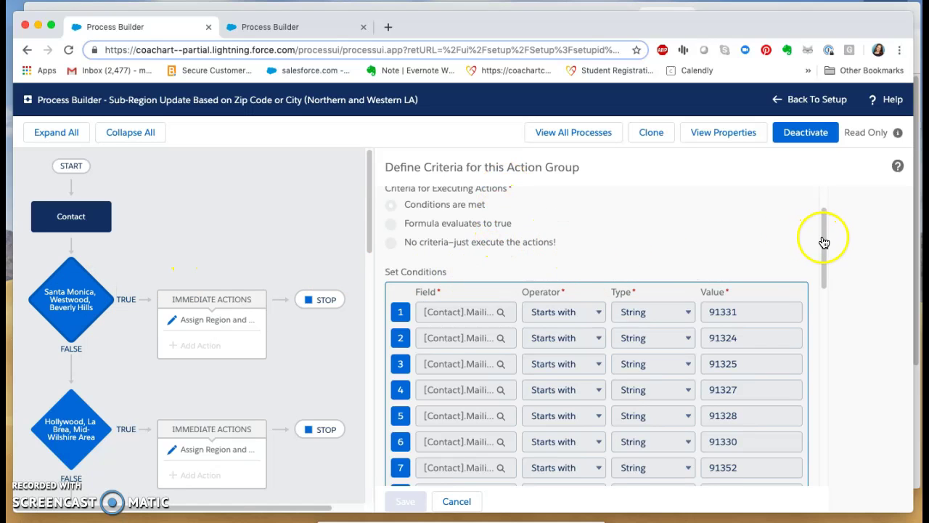
pyautogui.click(748, 256)
pyautogui.scroll(-2, 530, 296)
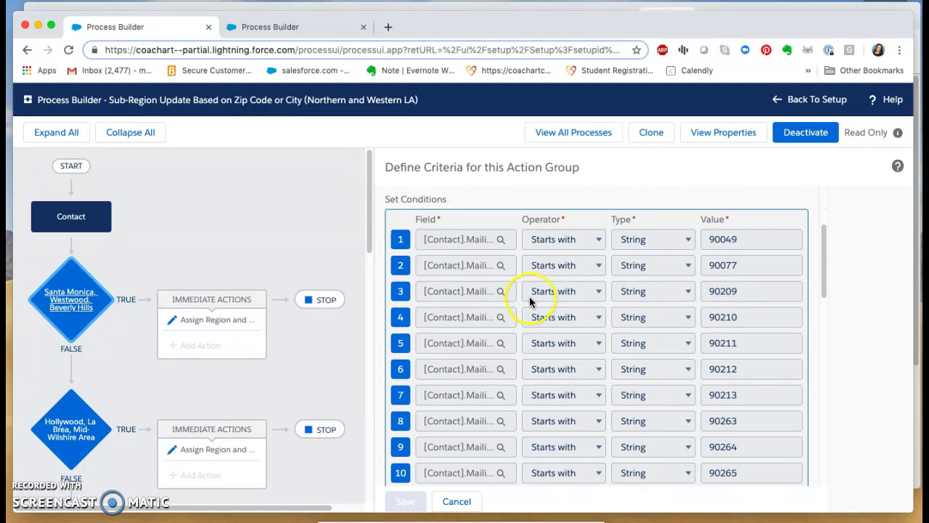
pyautogui.scroll(5, 479, 261)
pyautogui.tripleClick(498, 232)
pyautogui.press('super+c')
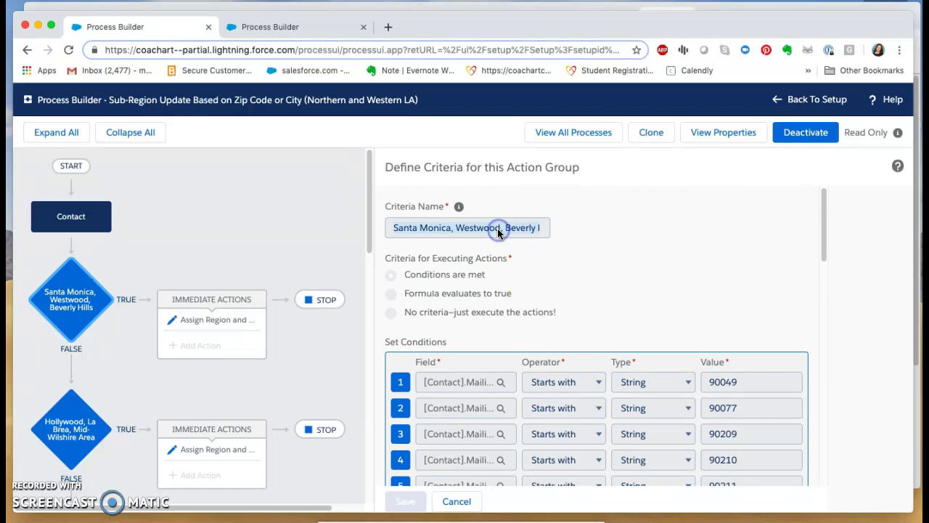
# Try to rename the lead process's "X subregion" criteria by pasting the copied "Santa Monica, Westwood, Beverly Hills" name
pyautogui.click(281, 31)
pyautogui.click(78, 302)
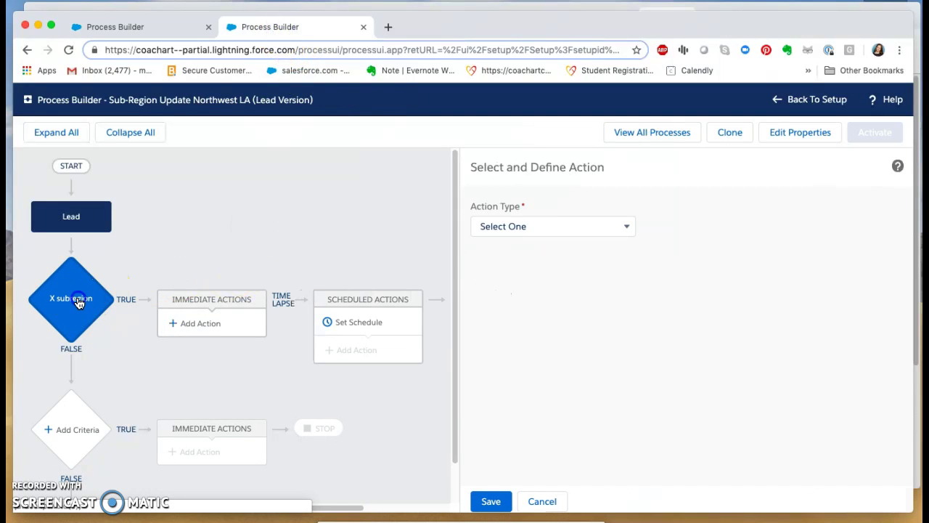
pyautogui.scroll(2, 446, 228)
pyautogui.click(444, 222)
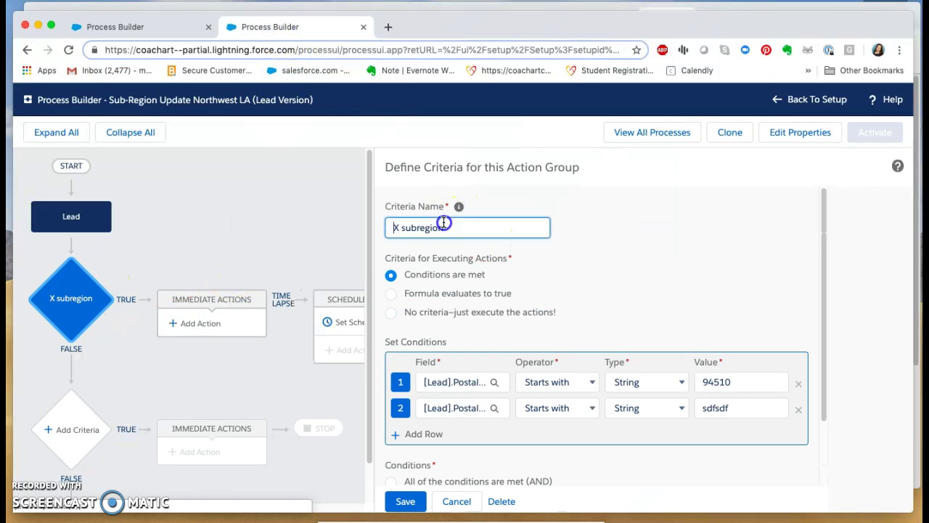
pyautogui.tripleClick(444, 222)
pyautogui.press('super+v')
pyautogui.click(596, 251)
# Review the zip code conditions of the contact process's "Santa Monica, Westwood, Beverly Hills" criteria
pyautogui.click(167, 32)
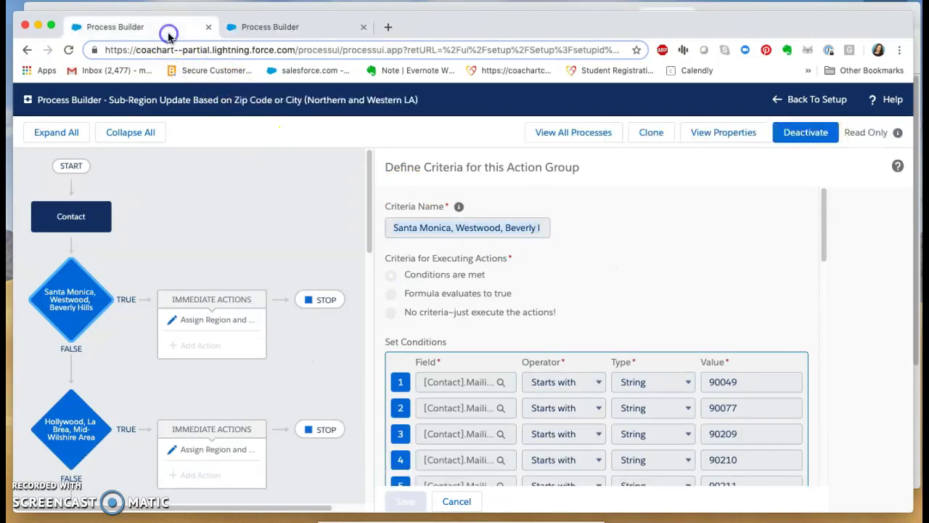
pyautogui.scroll(-15, 567, 417)
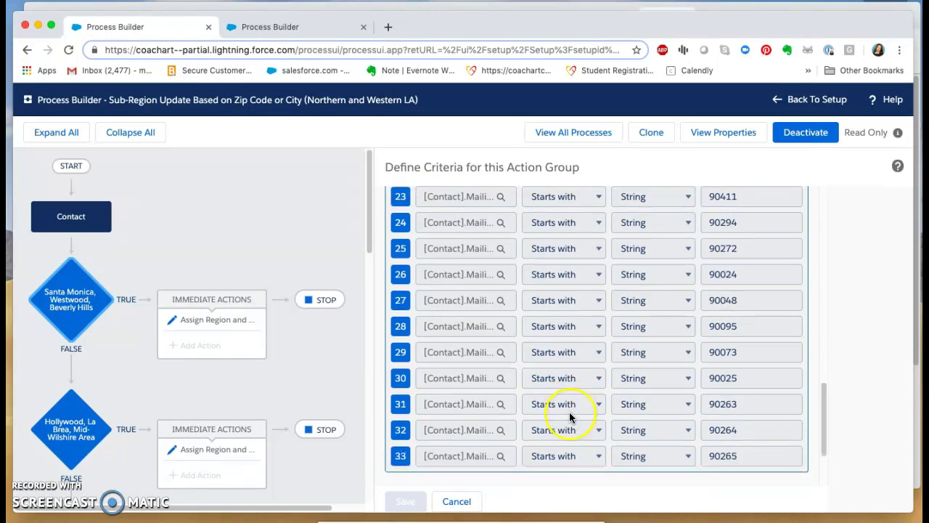
pyautogui.scroll(-3, 570, 417)
pyautogui.scroll(6, 708, 305)
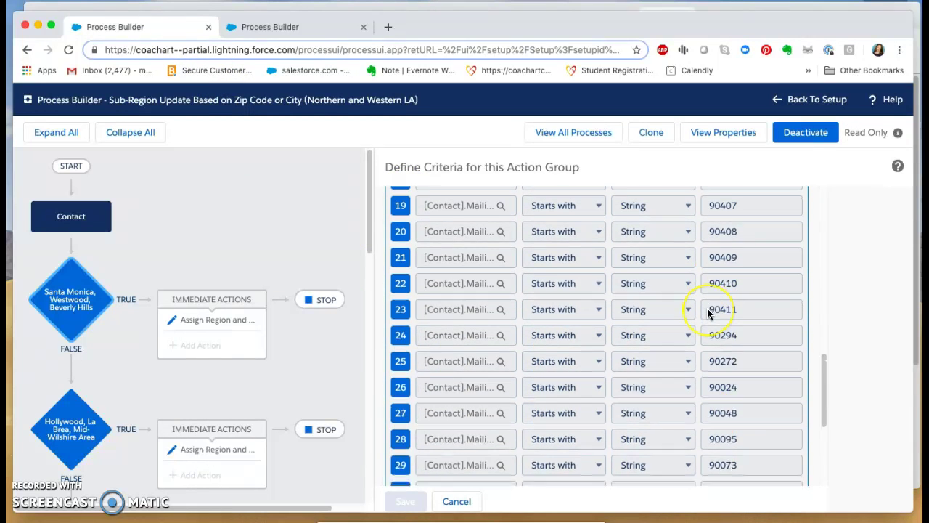
pyautogui.scroll(8, 708, 312)
pyautogui.scroll(-10, 612, 355)
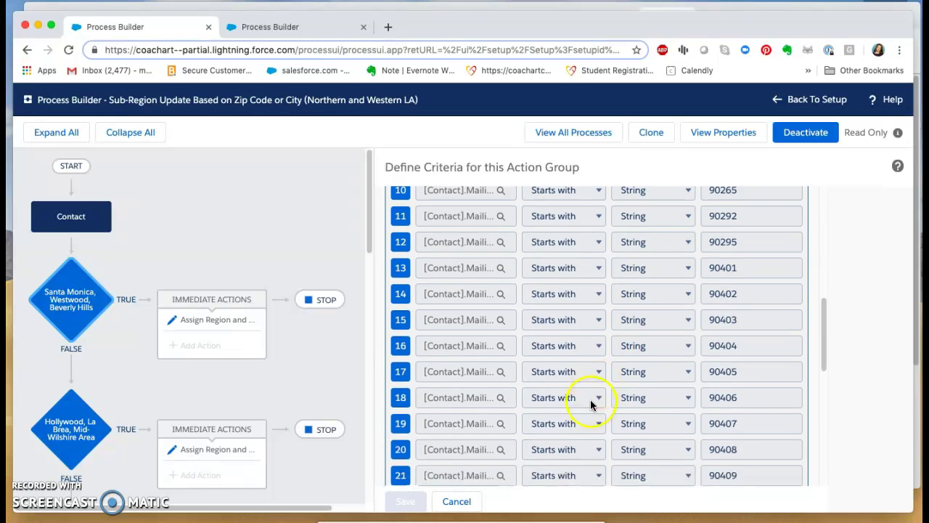
pyautogui.scroll(12, 564, 450)
# Add an immediate Update Records action to the lead's "X subregion" criteria, copying the name "Assign Region and Sub-Region" from the contact process
pyautogui.click(219, 324)
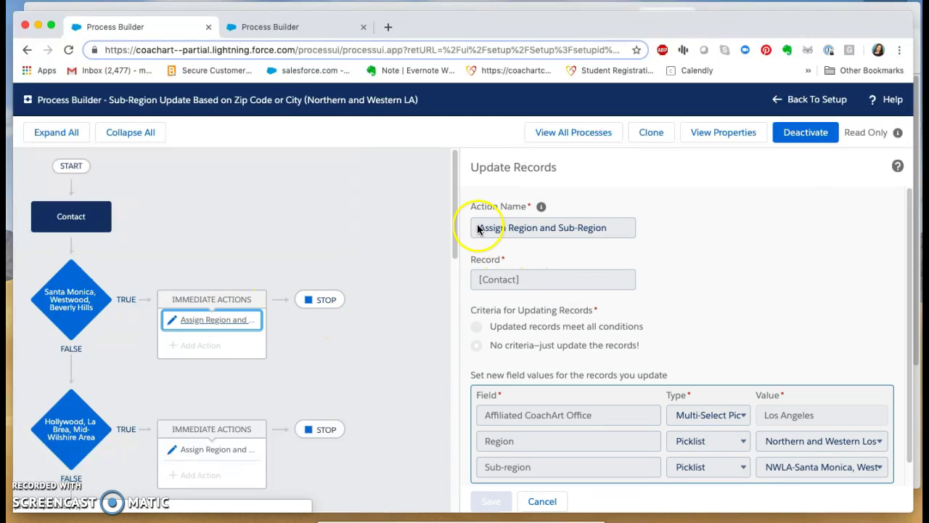
pyautogui.moveTo(478, 231); pyautogui.dragTo(568, 240)
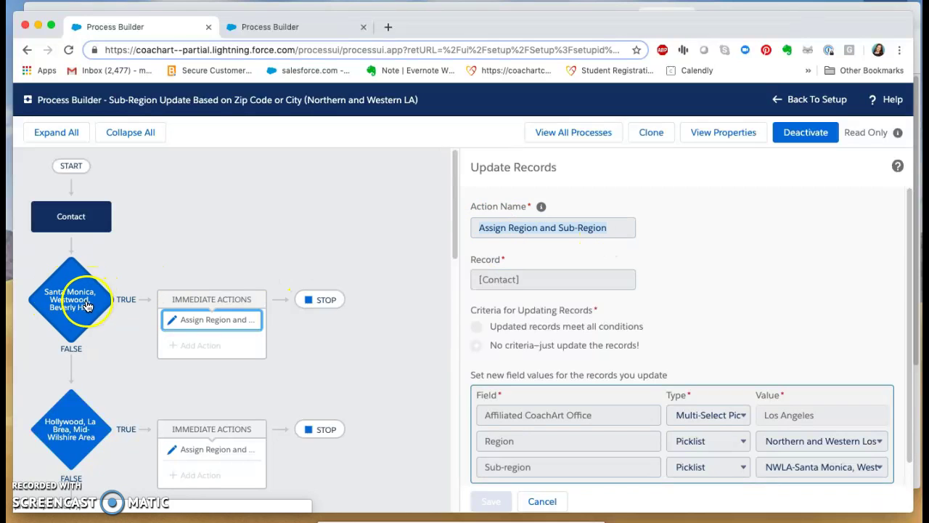
pyautogui.click(254, 29)
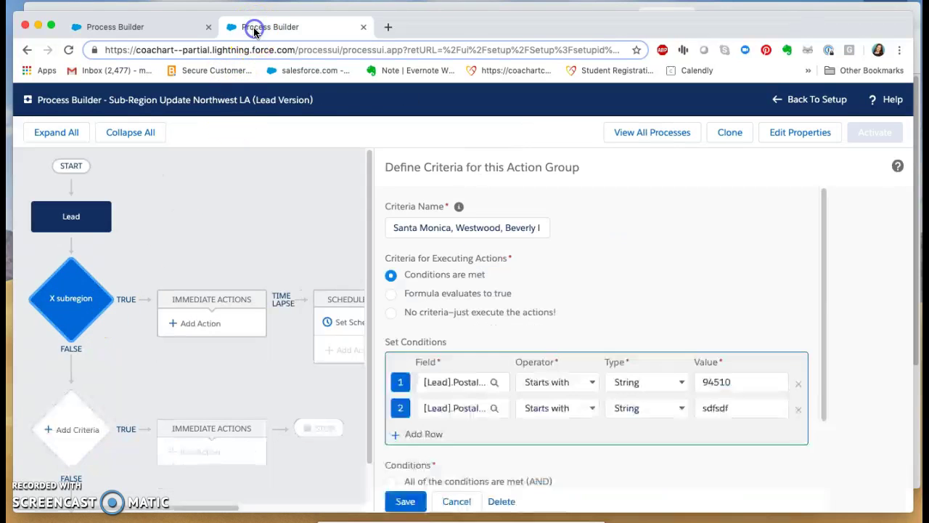
pyautogui.click(213, 324)
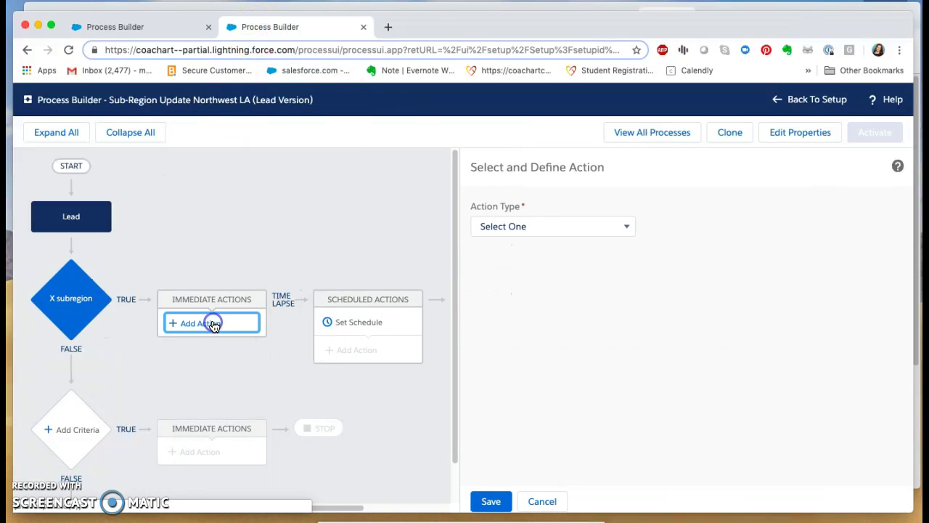
pyautogui.click(521, 228)
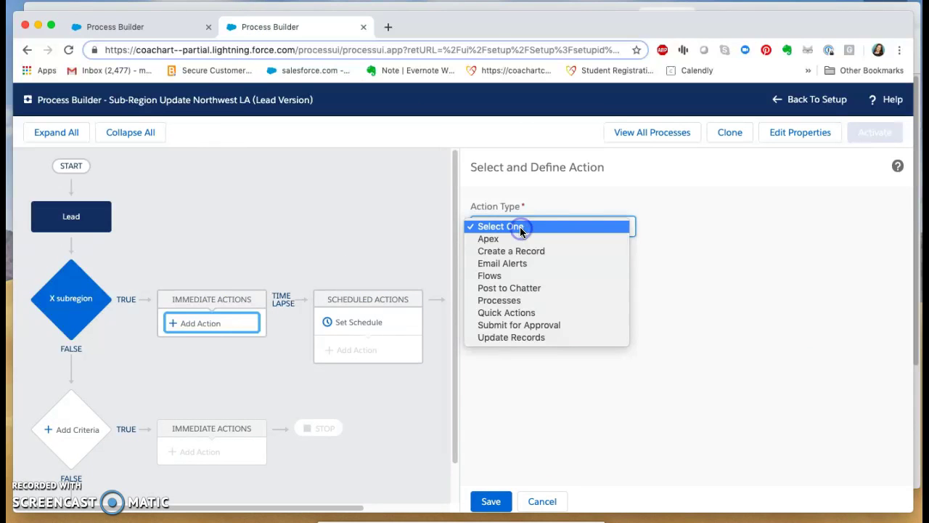
pyautogui.click(538, 337)
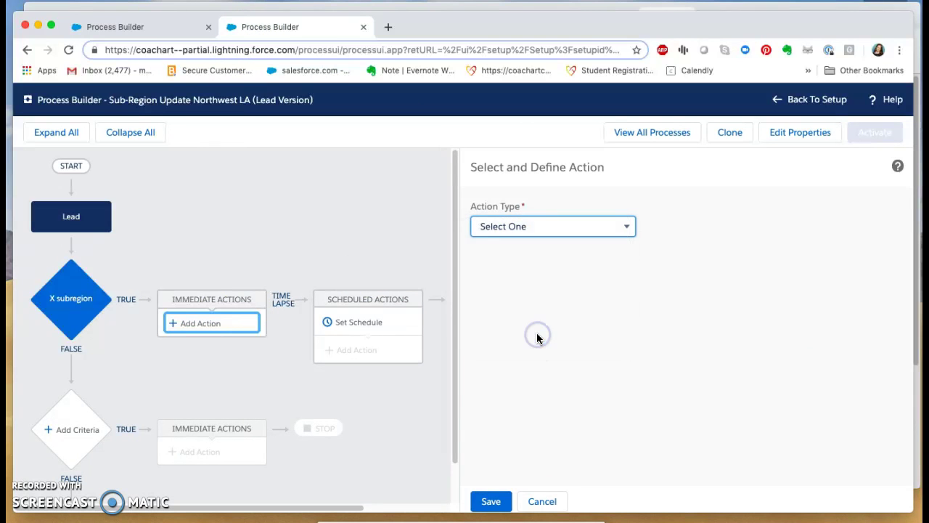
pyautogui.click(539, 276)
pyautogui.write('Assign Region and Sub-Region')
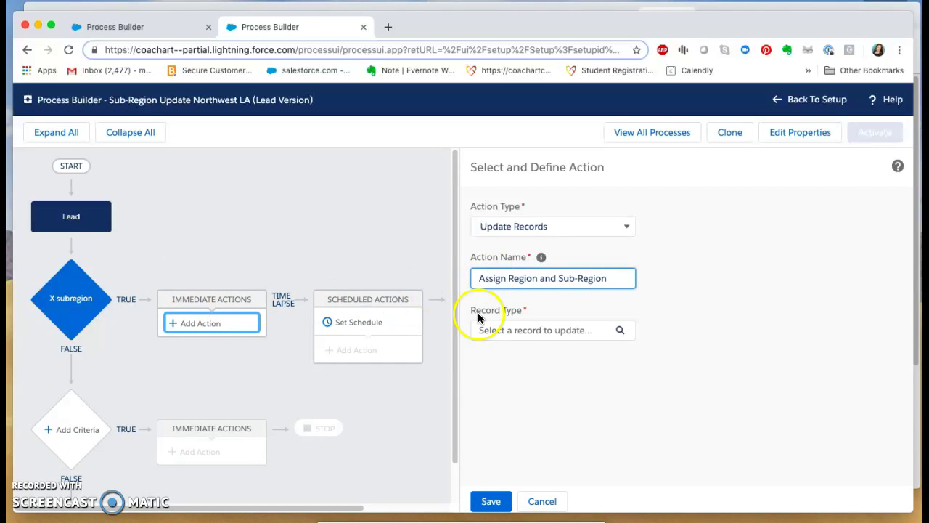
# Set the update action's record to the Lead record that started the process
pyautogui.click(571, 331)
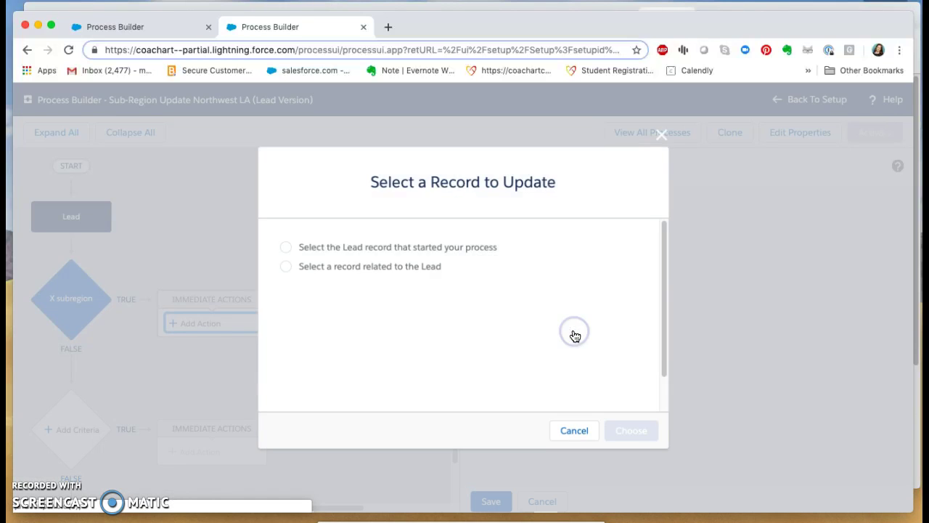
pyautogui.click(283, 247)
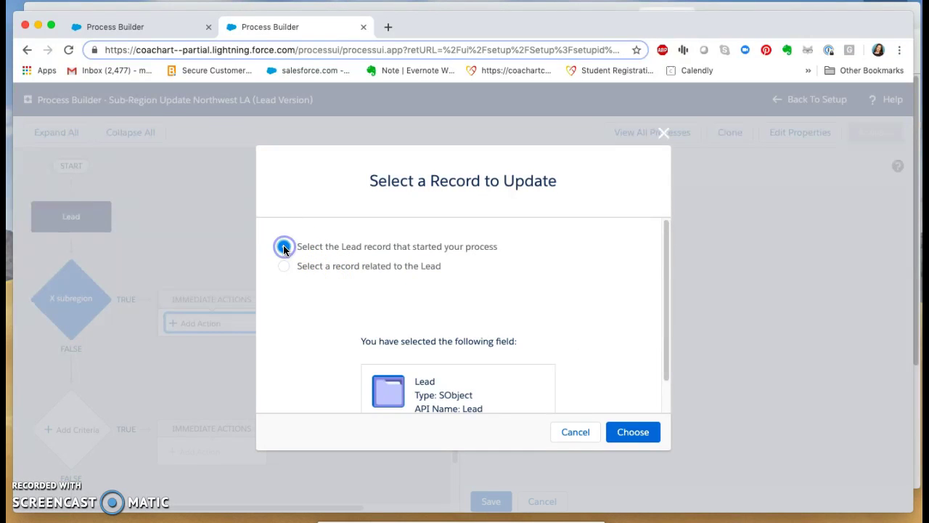
pyautogui.click(634, 434)
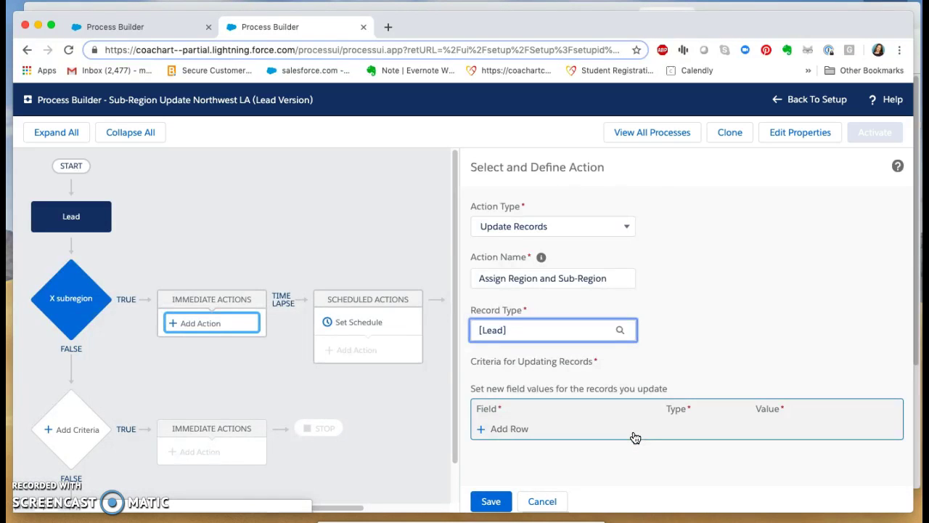
# Set the Affiliated CoachArt Office field to Los Angeles in the action's new field values
pyautogui.scroll(-1, 591, 435)
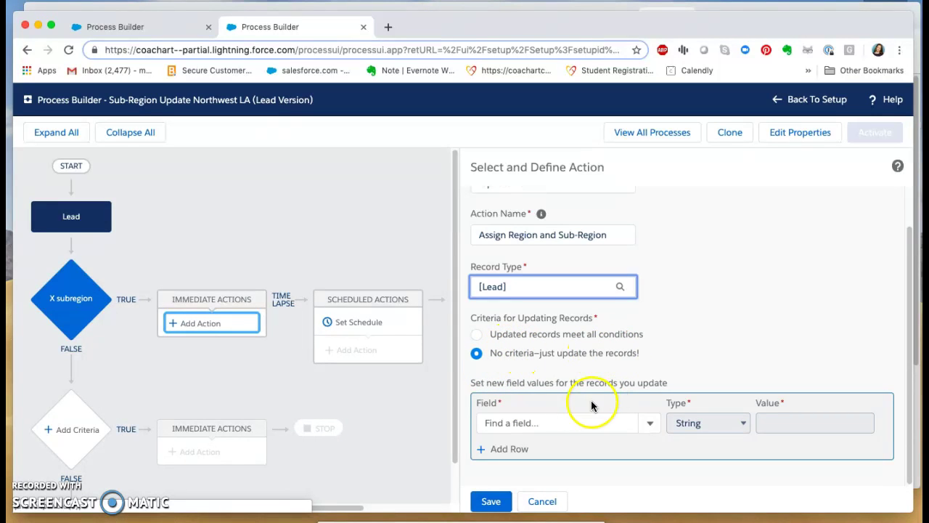
pyautogui.click(555, 424)
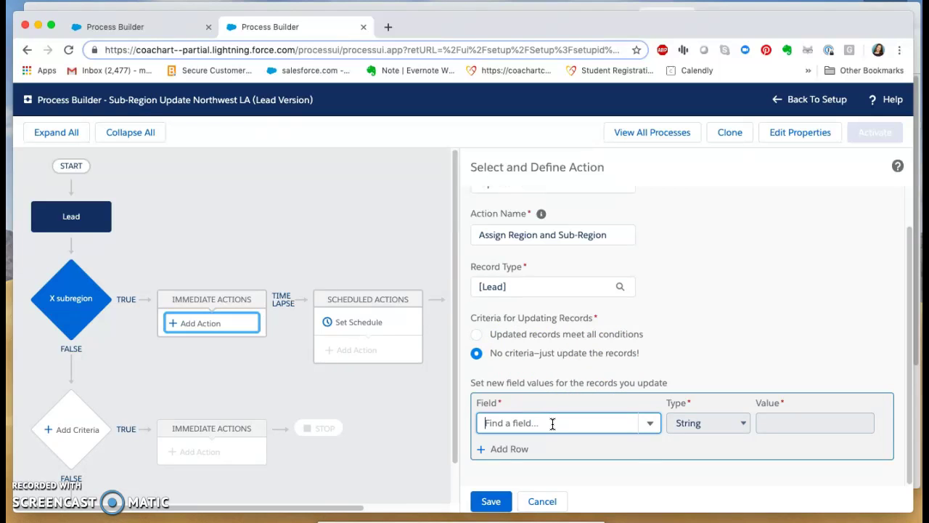
pyautogui.write('aff')
pyautogui.click(571, 446)
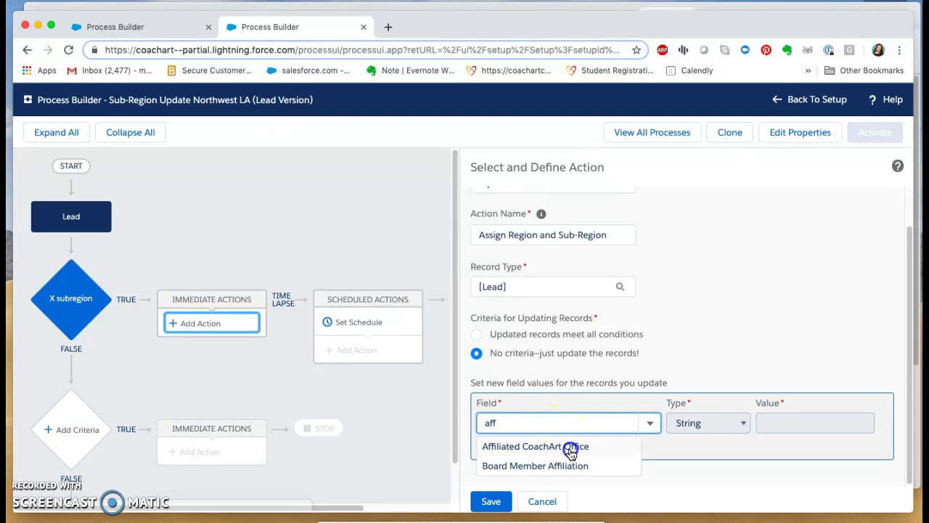
pyautogui.click(822, 425)
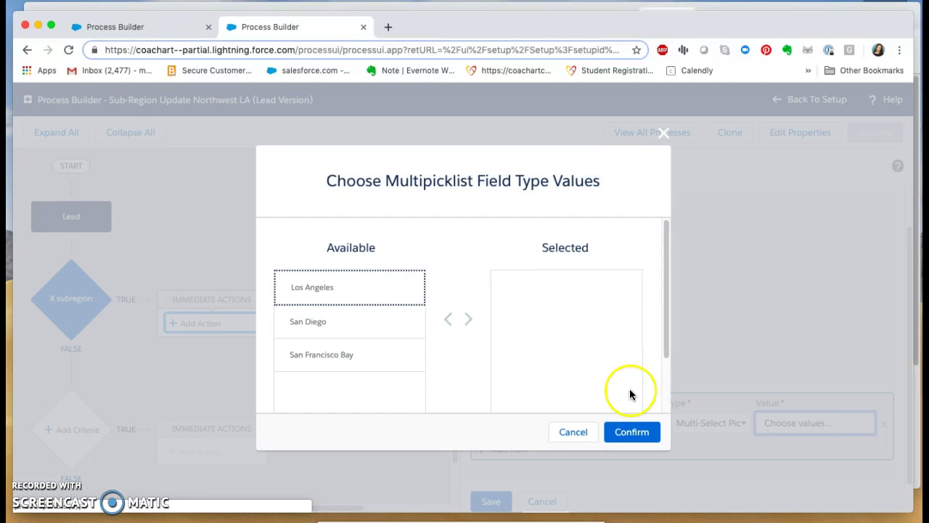
pyautogui.click(338, 290)
pyautogui.click(468, 320)
pyautogui.click(632, 433)
# Add a Region row to the action's field values and set it to Northern and Western Los Angeles
pyautogui.click(519, 447)
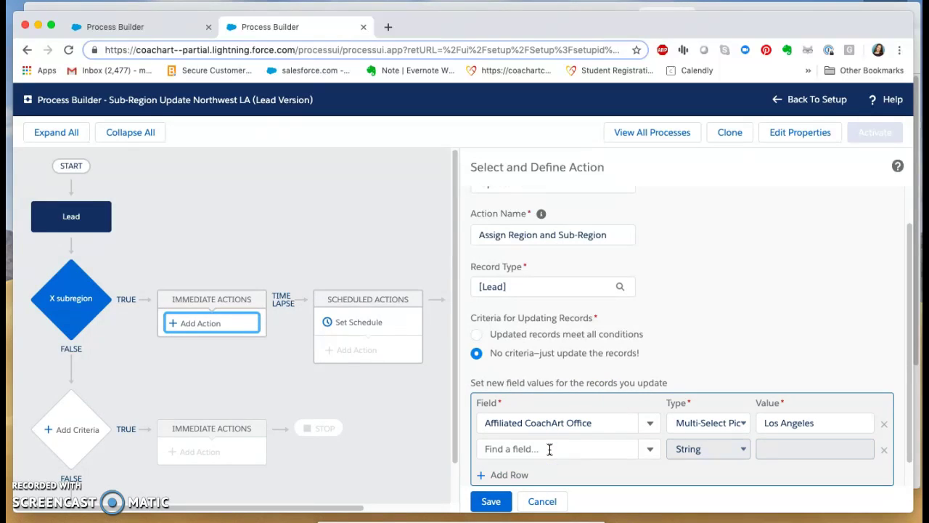
pyautogui.click(502, 448)
pyautogui.write('r')
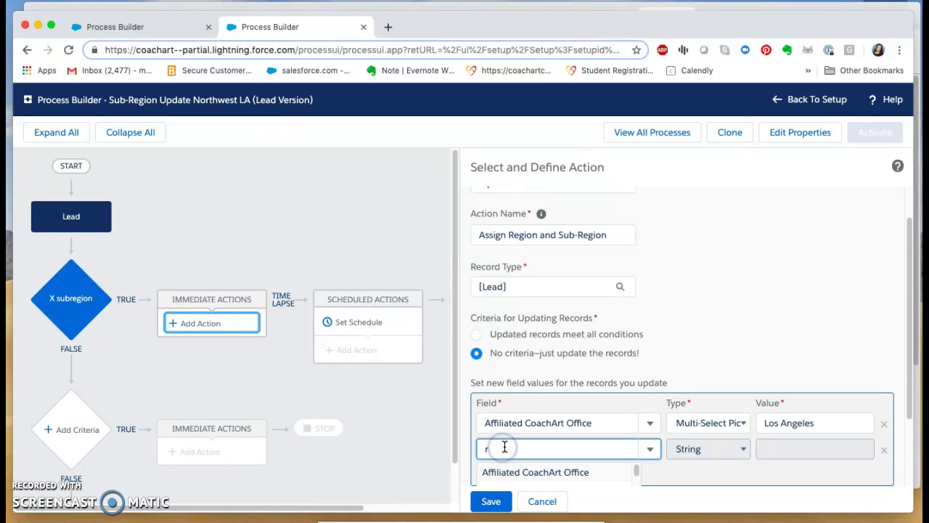
pyautogui.write('eg')
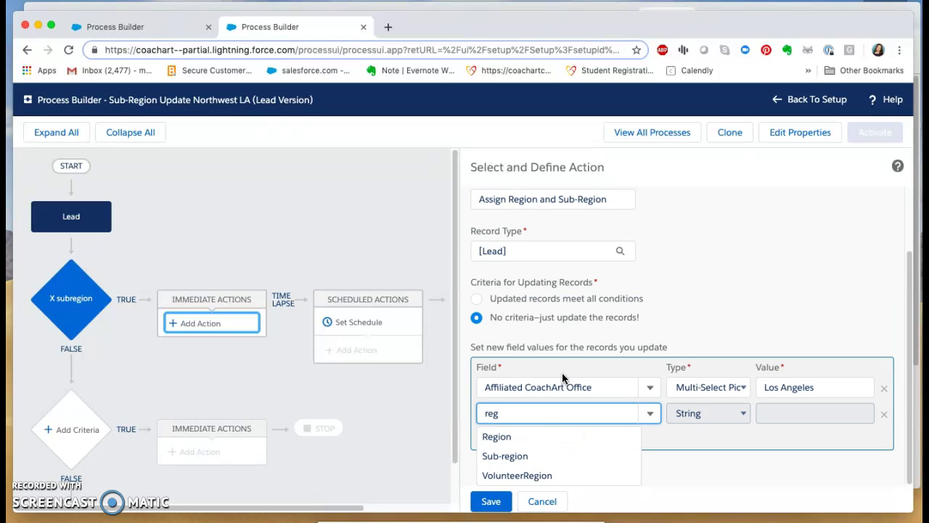
pyautogui.click(497, 436)
pyautogui.click(816, 422)
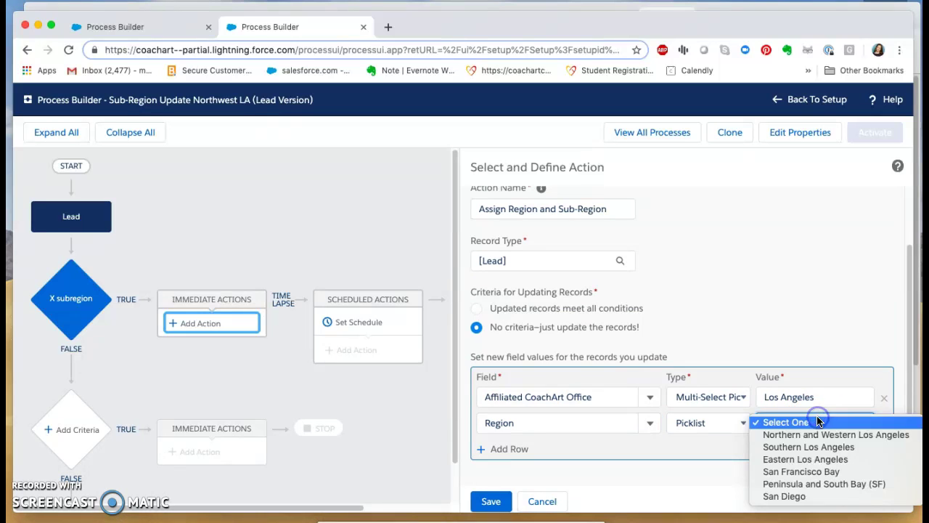
pyautogui.click(817, 435)
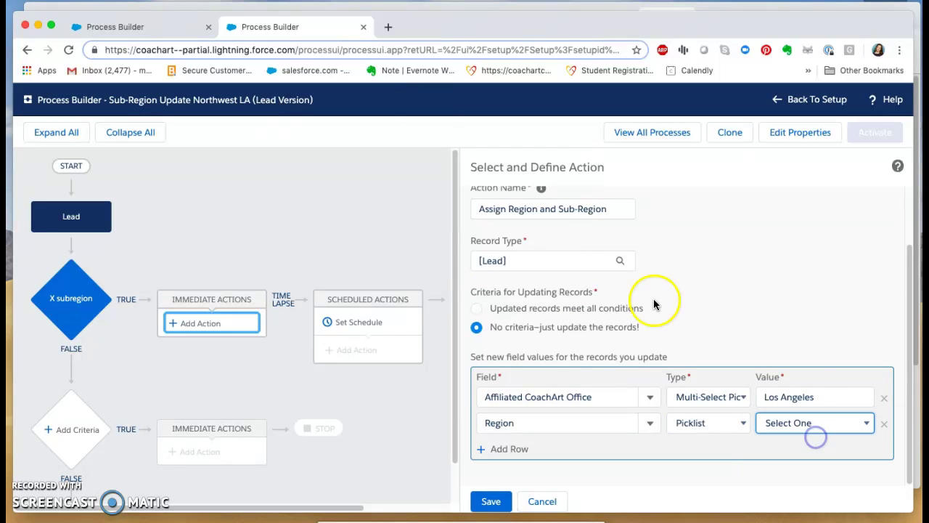
# Check the contact process's action, add a Sub-region row set to "NWLA-Santa Monica, Westwood, Beverly Hills" to the lead action, and save it
pyautogui.click(156, 27)
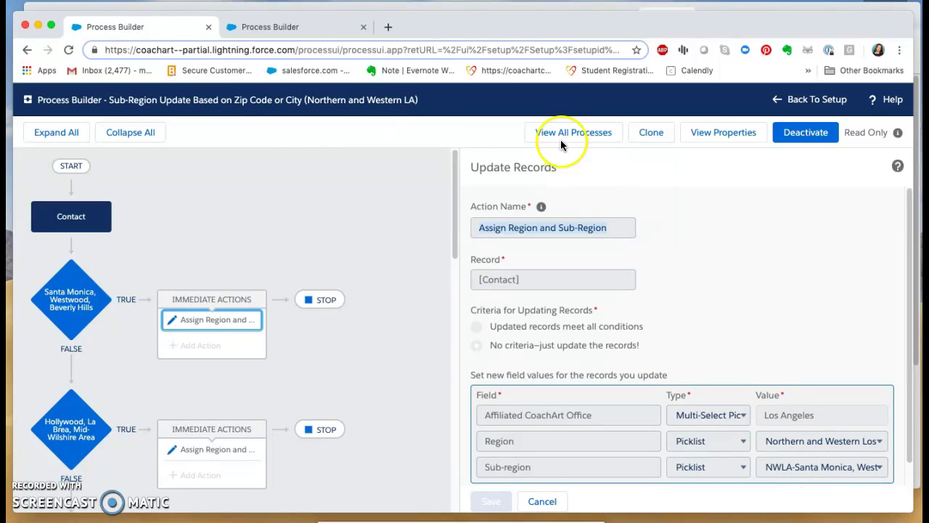
pyautogui.click(297, 27)
pyautogui.click(515, 449)
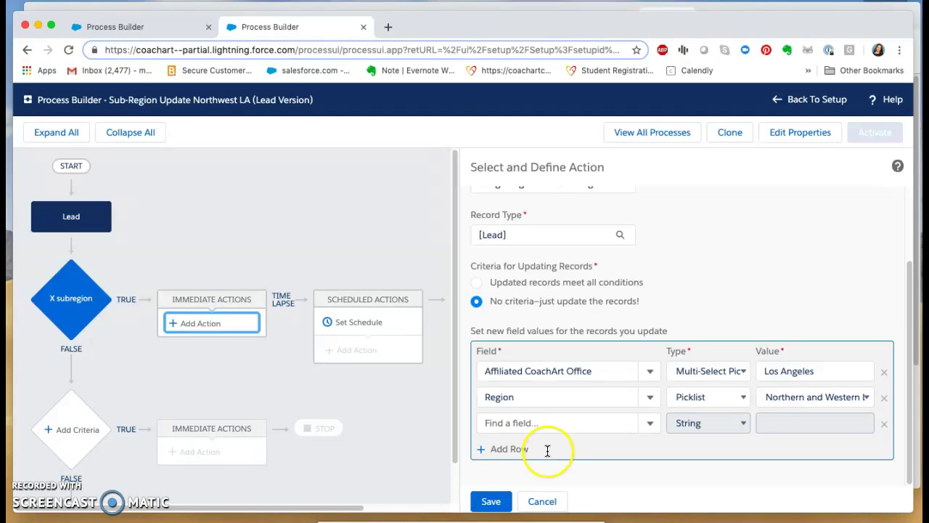
pyautogui.click(507, 425)
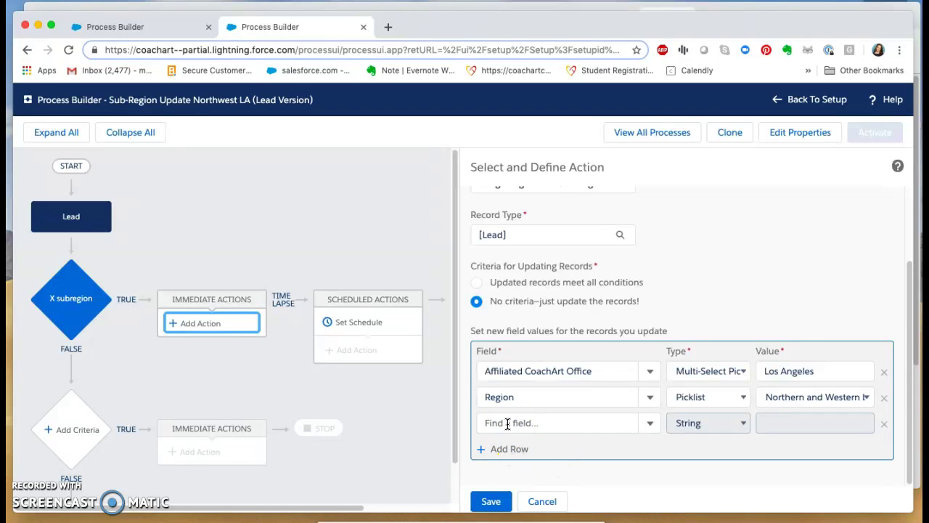
pyautogui.write('Annual Revenues')
pyautogui.moveTo(586, 431); pyautogui.dragTo(471, 410)
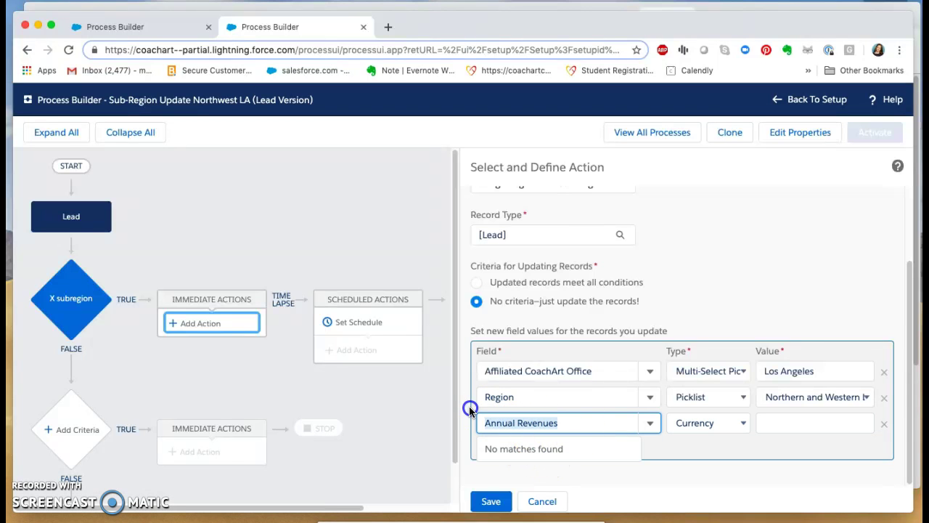
pyautogui.write('sub')
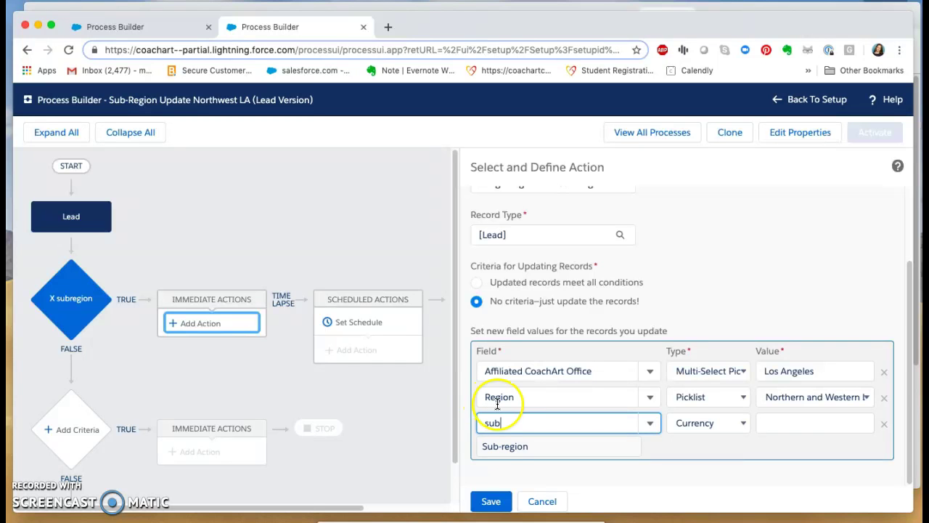
pyautogui.click(504, 442)
pyautogui.click(808, 425)
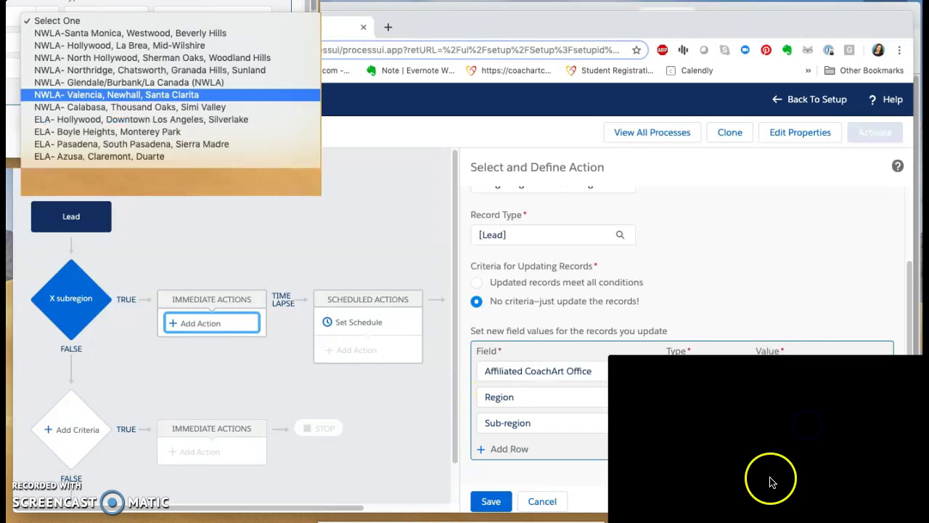
pyautogui.scroll(-3, 772, 472)
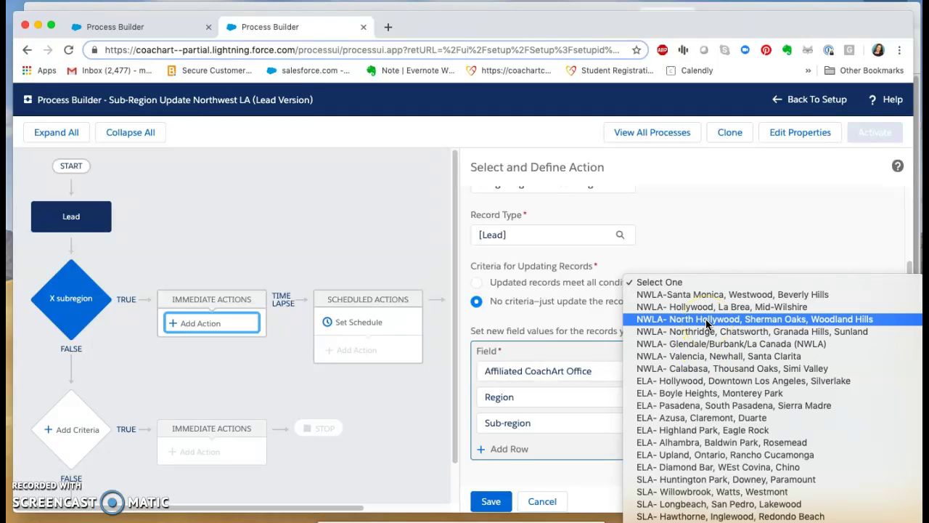
pyautogui.click(696, 296)
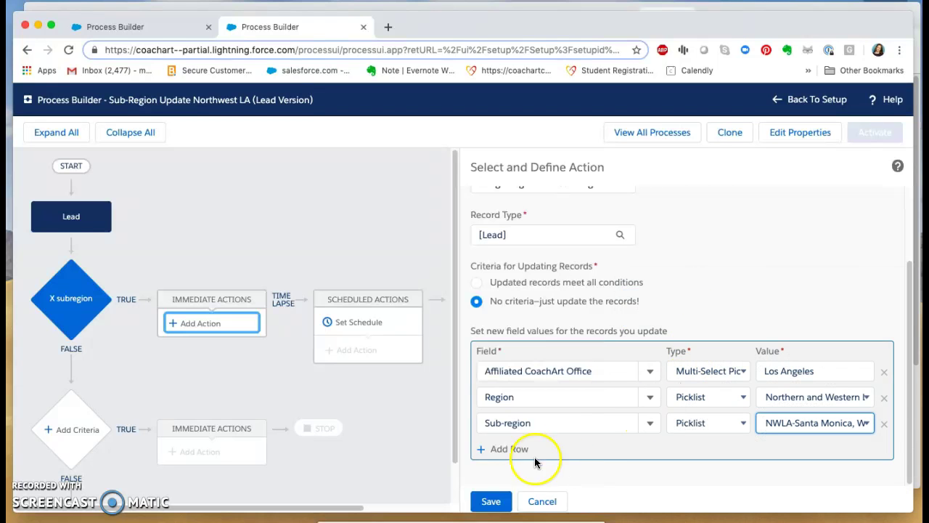
pyautogui.click(491, 502)
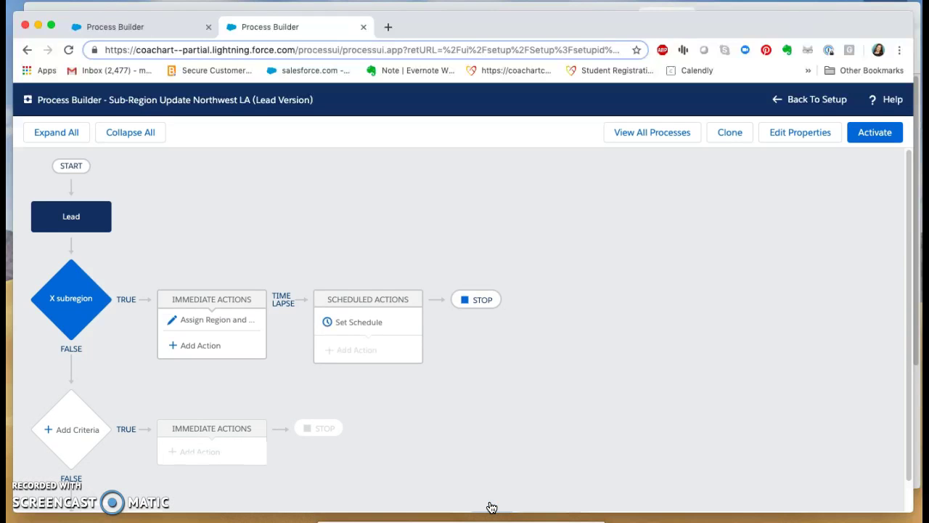
# Start a second criteria in the lead process that requires any condition (OR) and executes actions only when specified changes are made
pyautogui.click(75, 429)
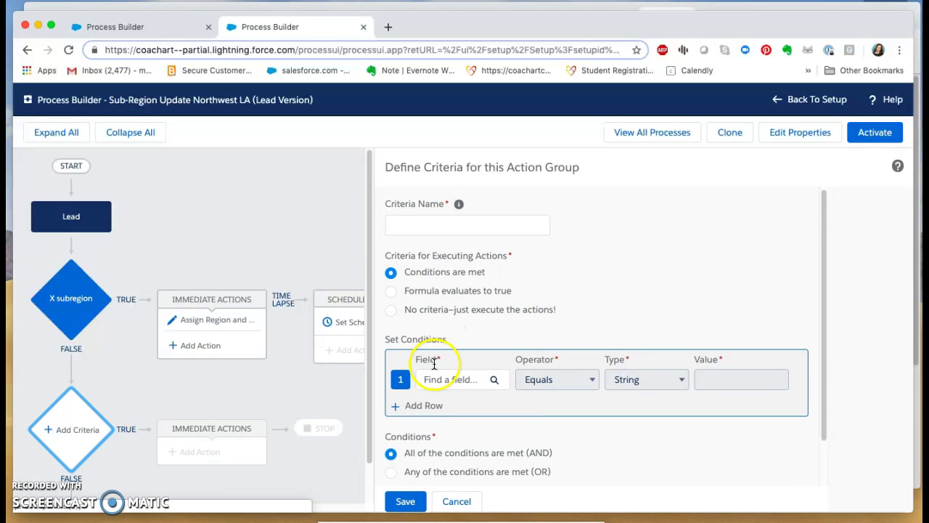
pyautogui.scroll(-2, 421, 425)
pyautogui.click(395, 423)
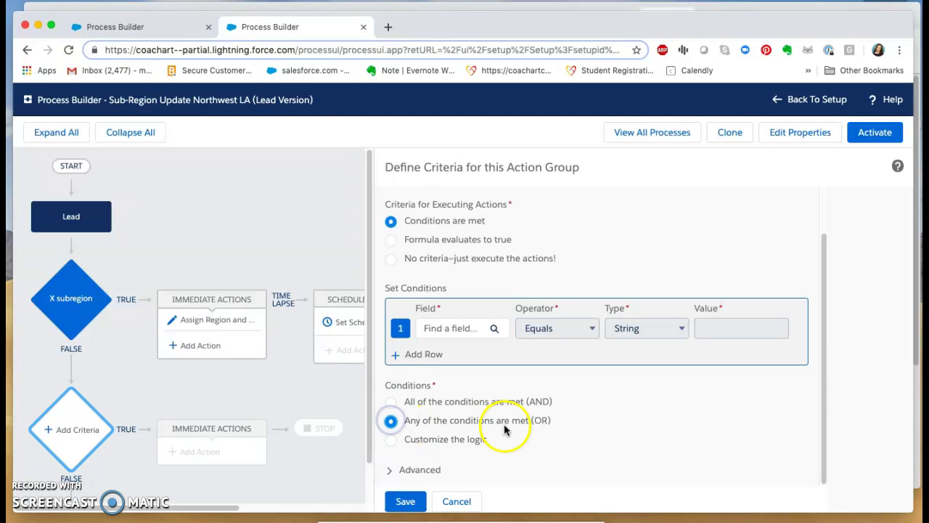
pyautogui.click(415, 470)
pyautogui.scroll(-2, 436, 465)
pyautogui.click(391, 460)
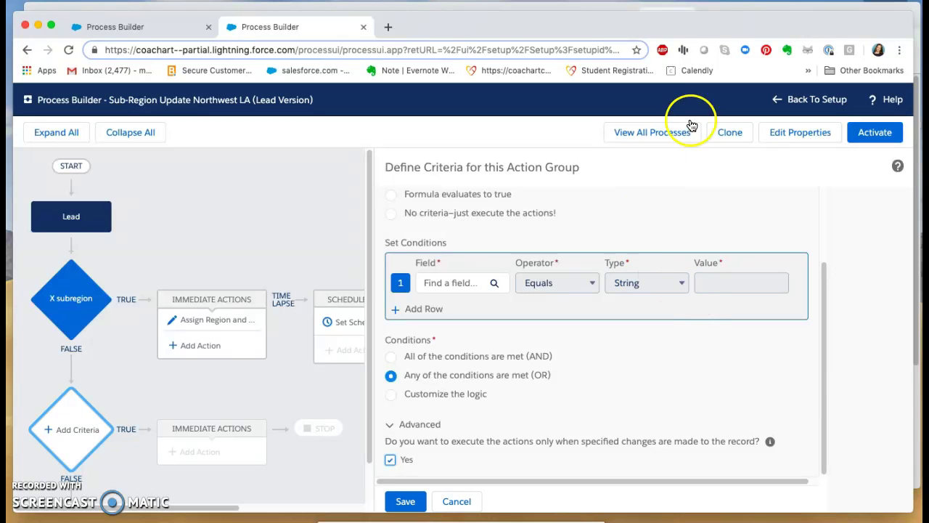
# Move the lead process into its own browser window and arrange it side by side with the contact process
pyautogui.click(164, 29)
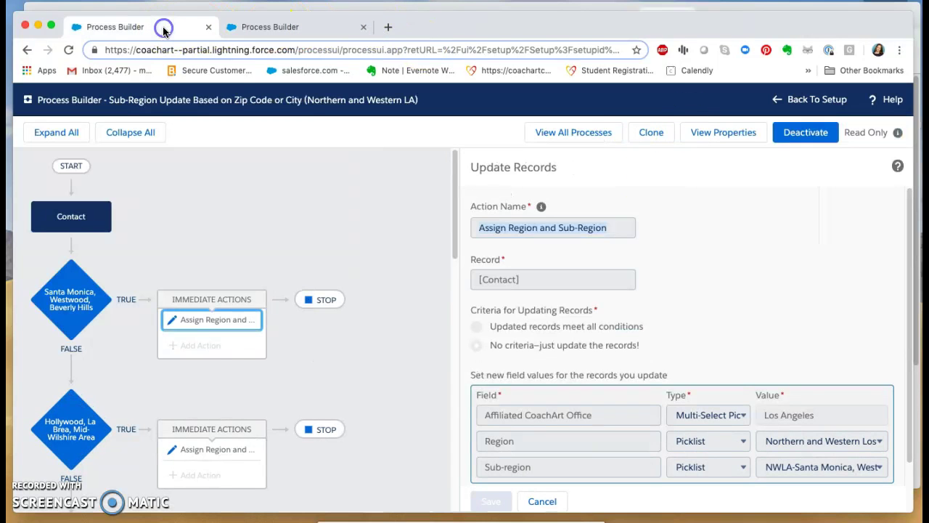
pyautogui.click(291, 26)
pyautogui.moveTo(300, 26); pyautogui.dragTo(445, 71)
pyautogui.moveTo(165, 61); pyautogui.dragTo(525, 62)
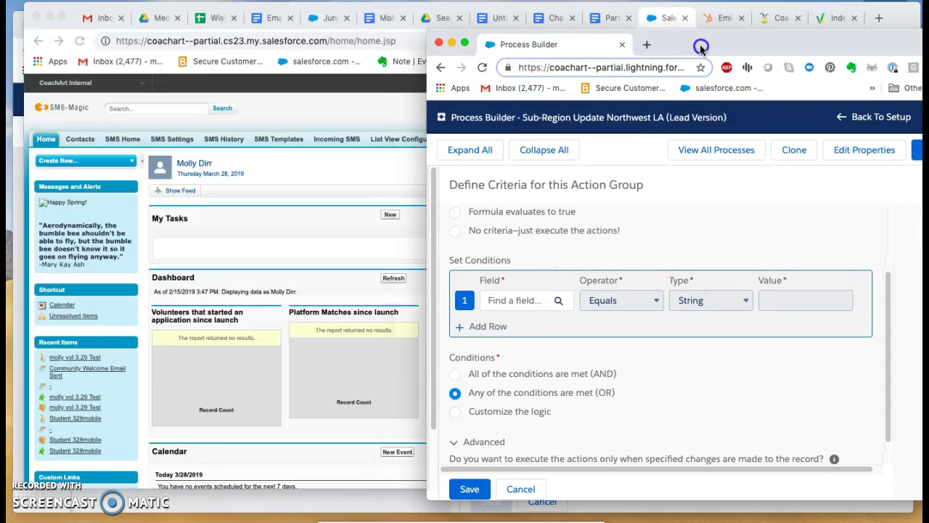
pyautogui.click(175, 495)
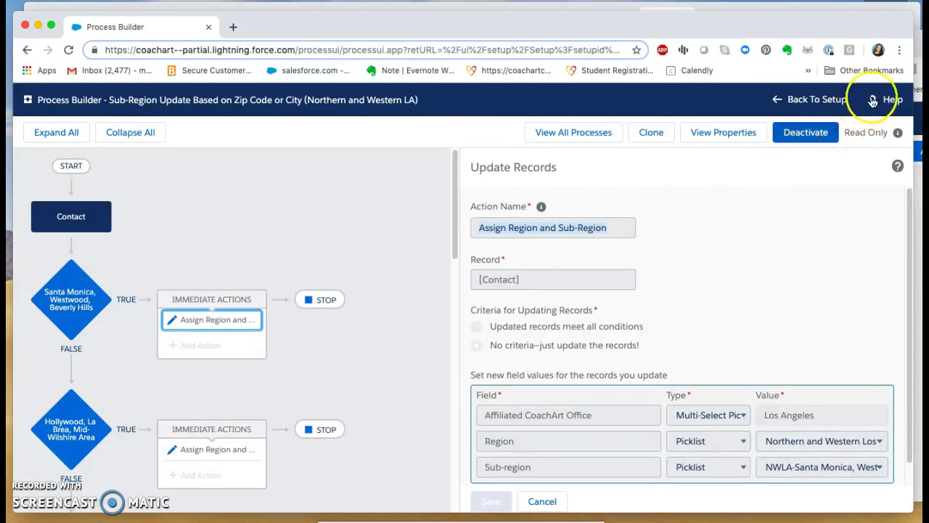
pyautogui.moveTo(901, 22); pyautogui.dragTo(434, 14)
pyautogui.moveTo(693, 42); pyautogui.dragTo(730, 25)
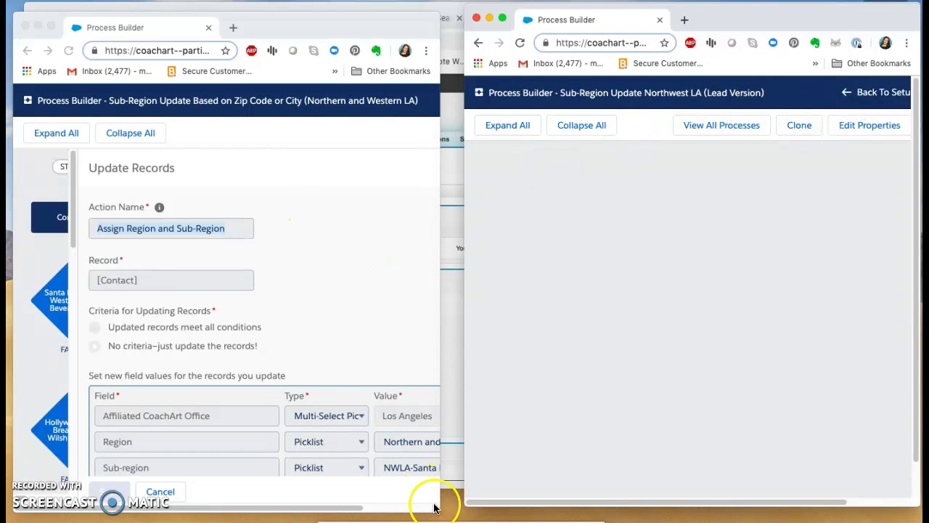
# Widen the contact process window and open the "Assign Program Manager 1" process from the list of all processes
pyautogui.moveTo(431, 505); pyautogui.dragTo(848, 468)
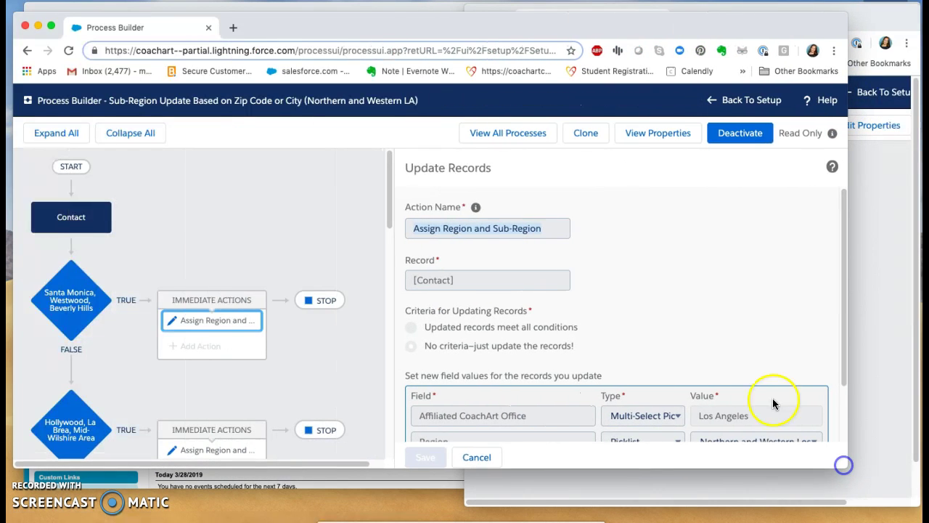
pyautogui.click(480, 138)
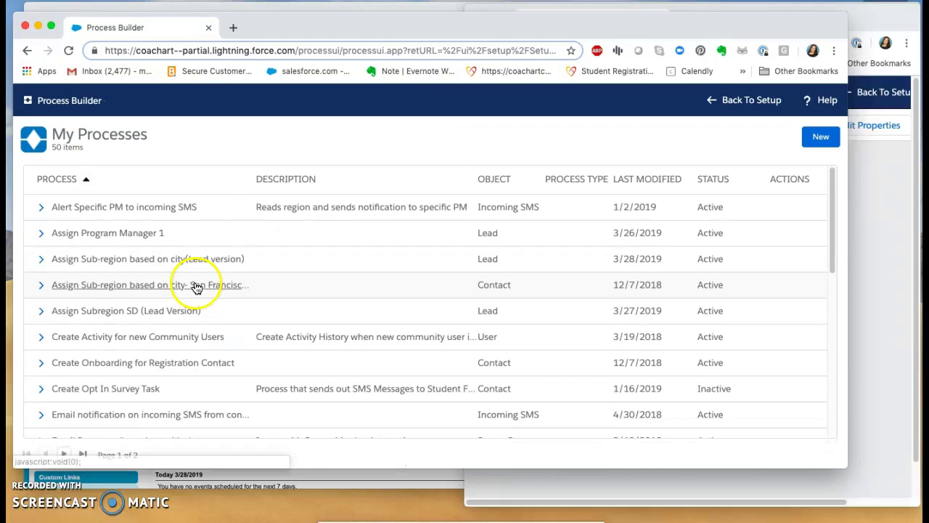
pyautogui.click(127, 235)
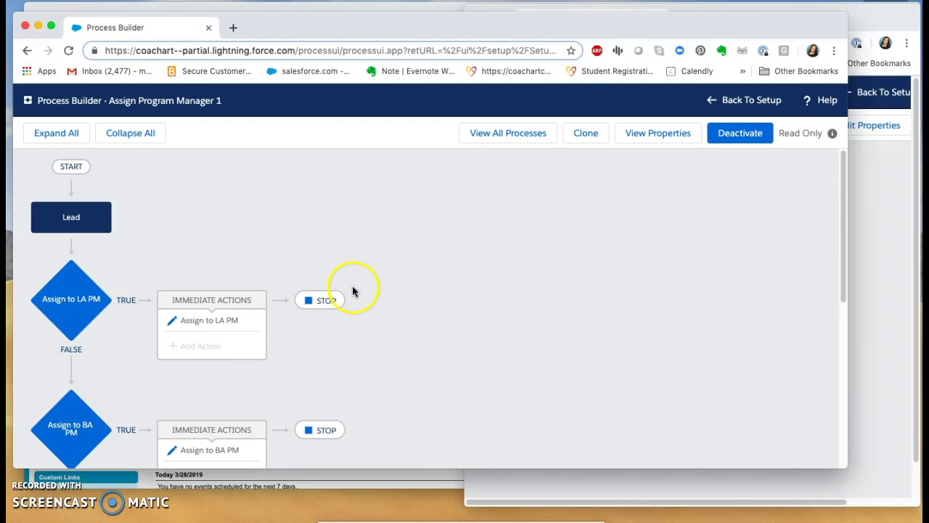
# Review the conditions of the "Assign to LA PM" criteria and open its immediate action
pyautogui.click(73, 299)
pyautogui.scroll(-2, 436, 319)
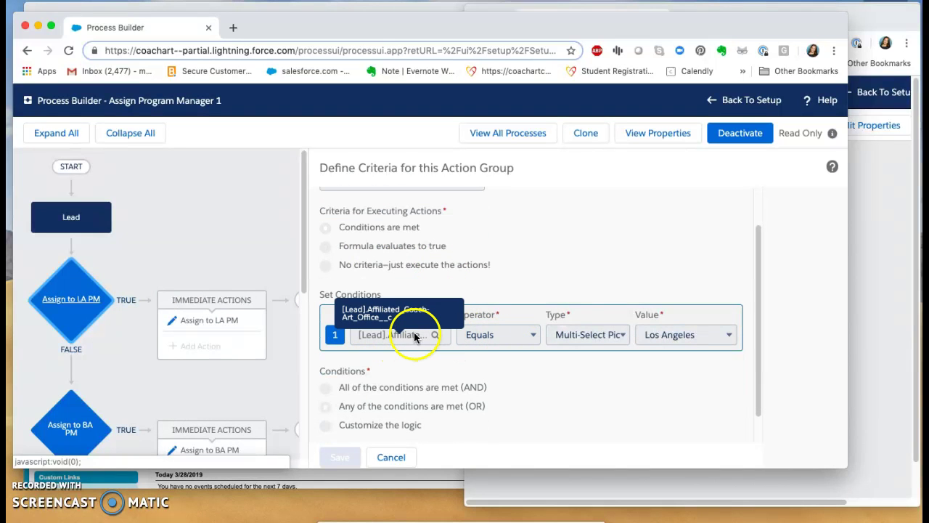
pyautogui.click(226, 323)
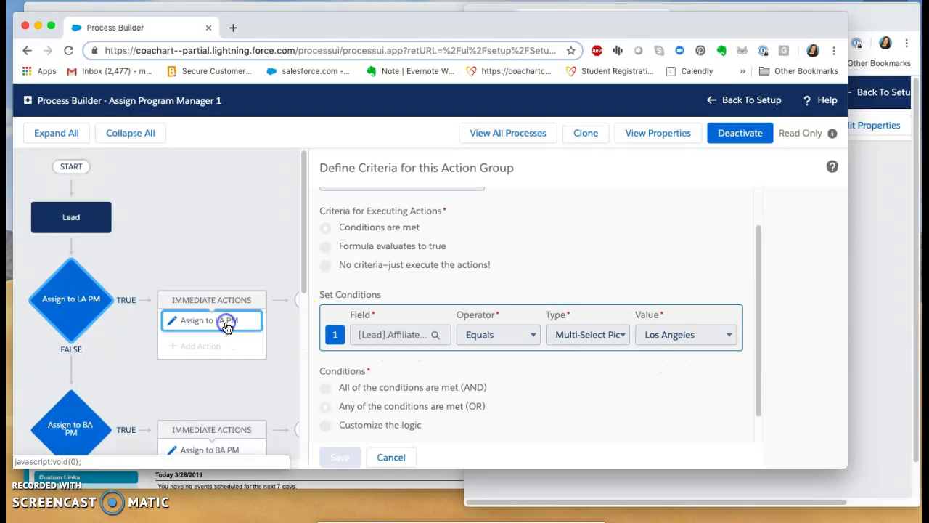
pyautogui.scroll(-1, 48, 377)
# Review the "Assign to BA PM" and "Assign to SD PM" criteria and open the SD PM immediate action
pyautogui.click(58, 385)
pyautogui.scroll(-5, 162, 349)
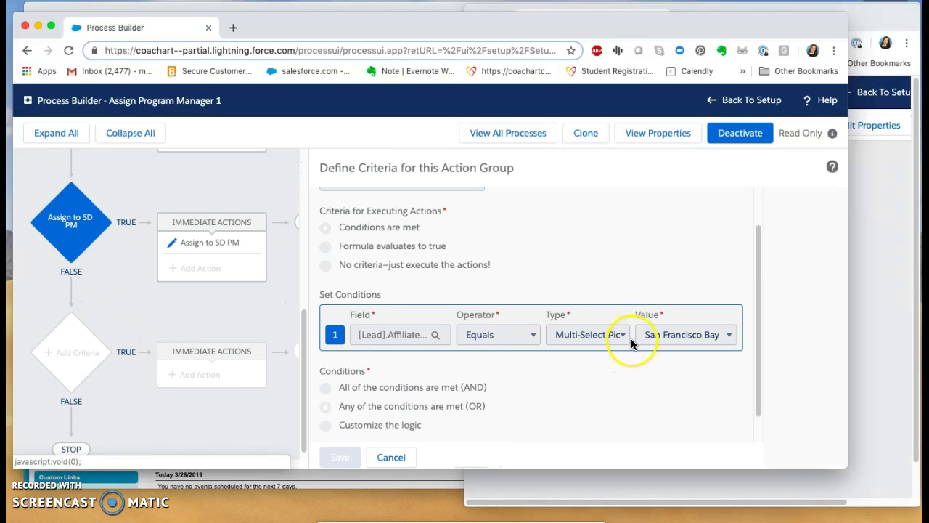
pyautogui.scroll(-1, 530, 367)
pyautogui.scroll(3, 218, 364)
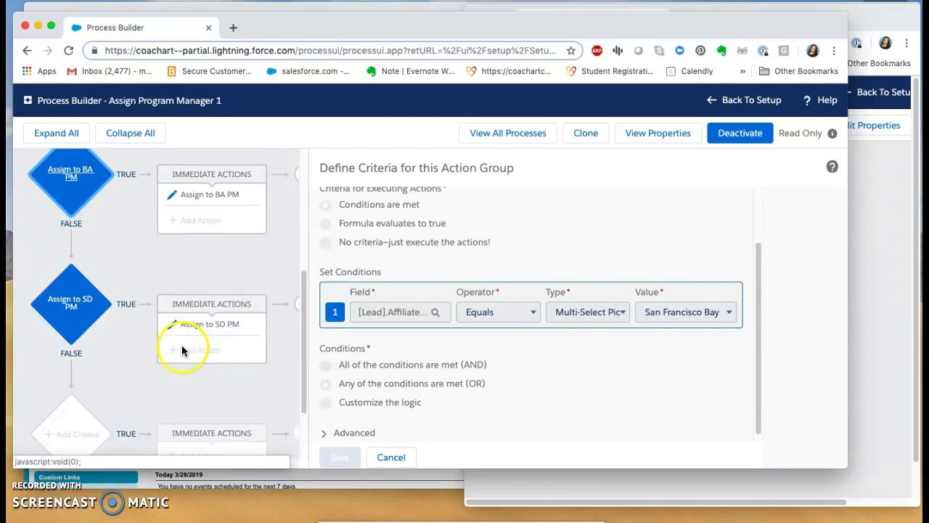
pyautogui.click(94, 312)
pyautogui.click(227, 329)
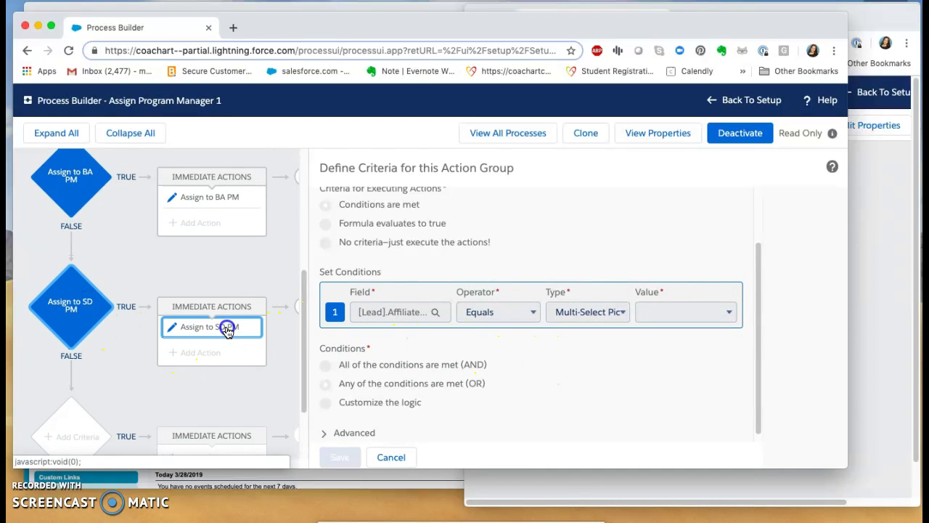